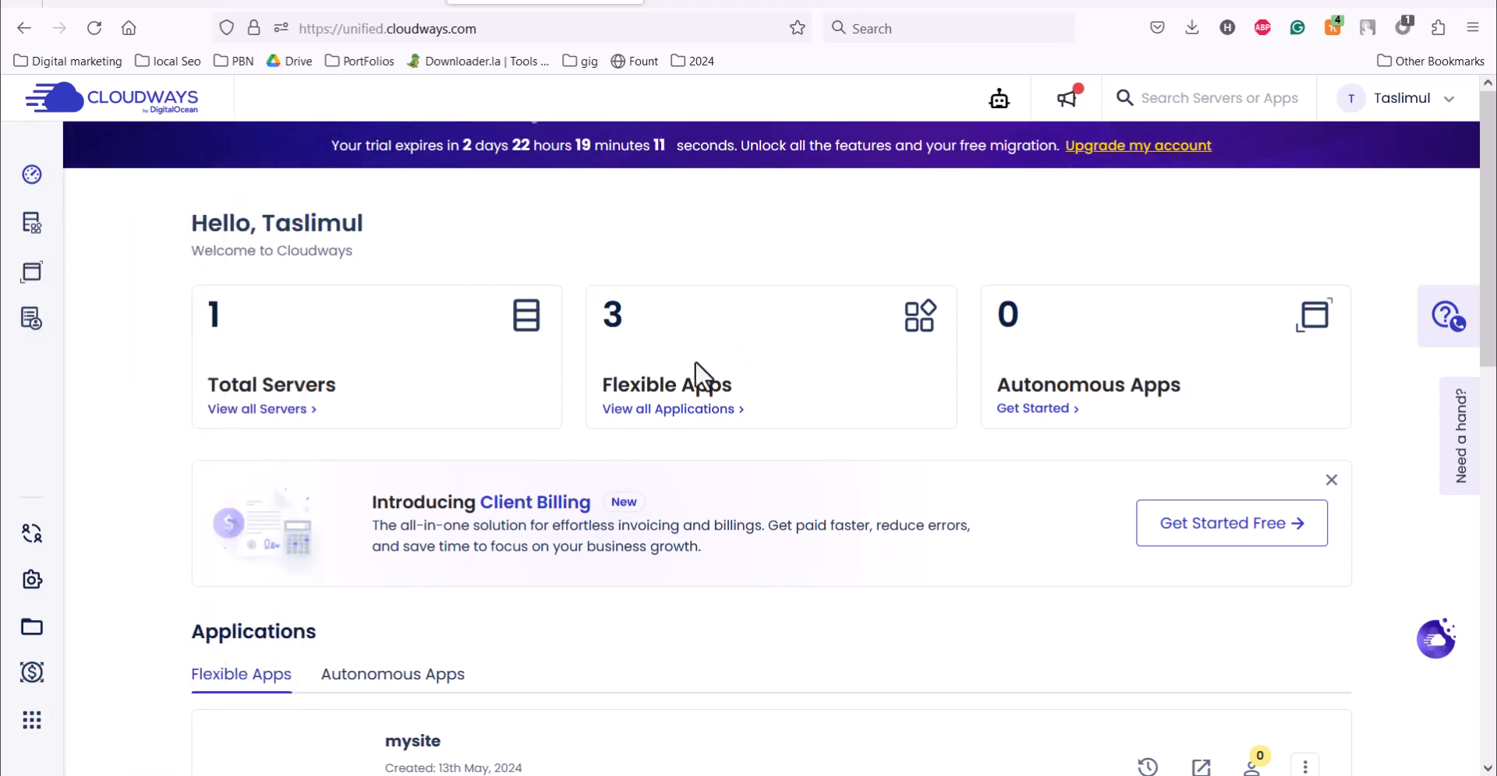
Step: Open the domain management of the mysite application and bring up the form for adding a domain
mouse_move(28, 222)
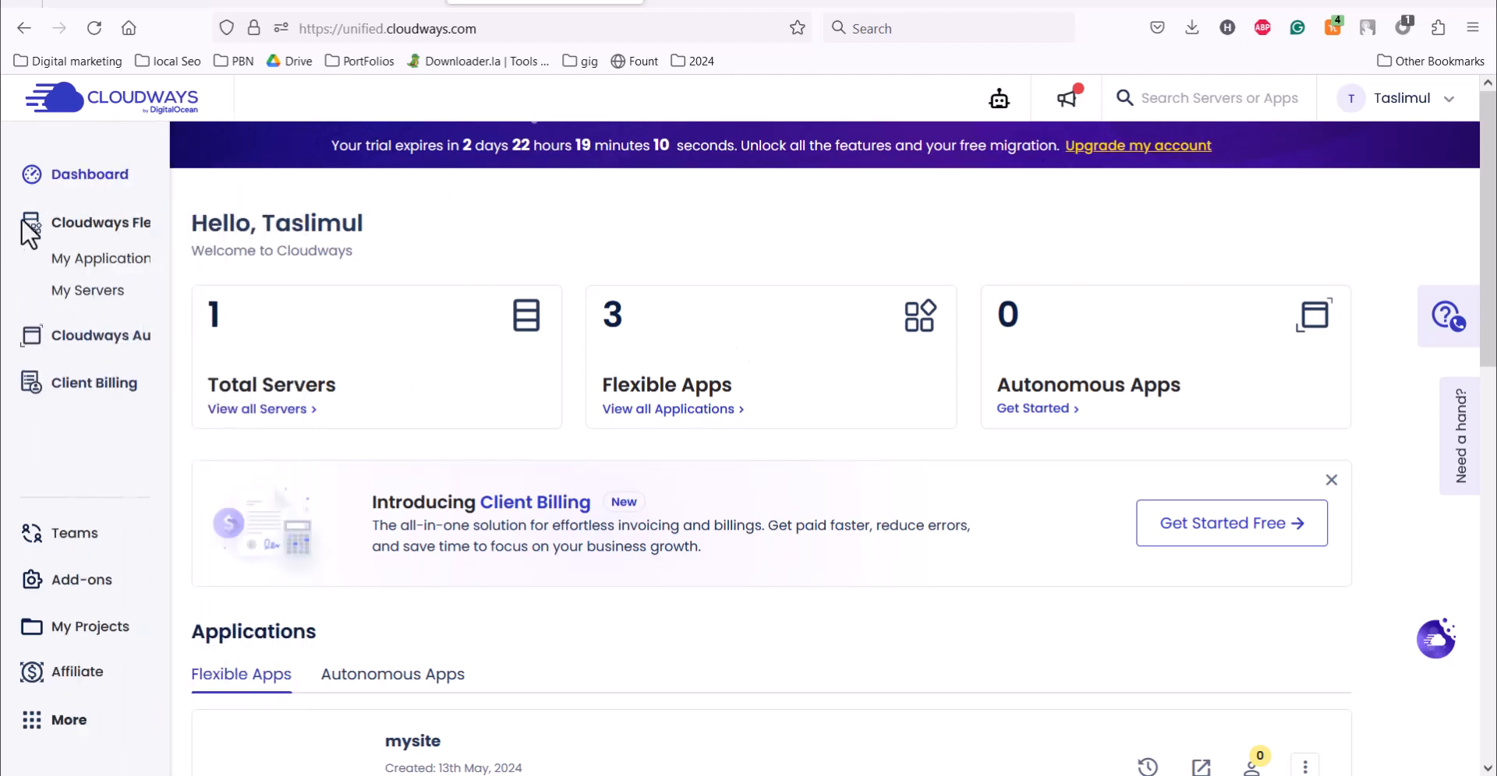
click(98, 290)
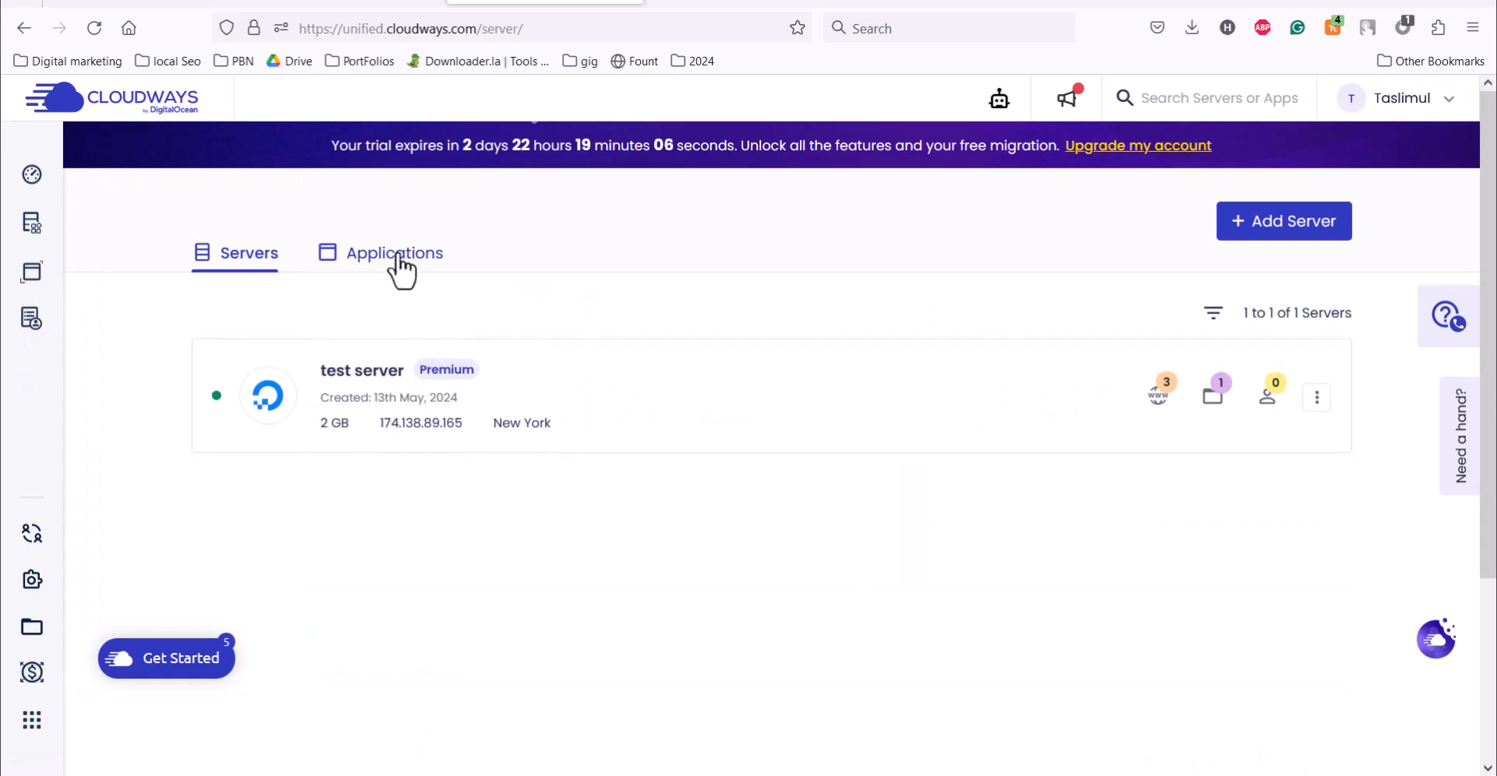
click(400, 269)
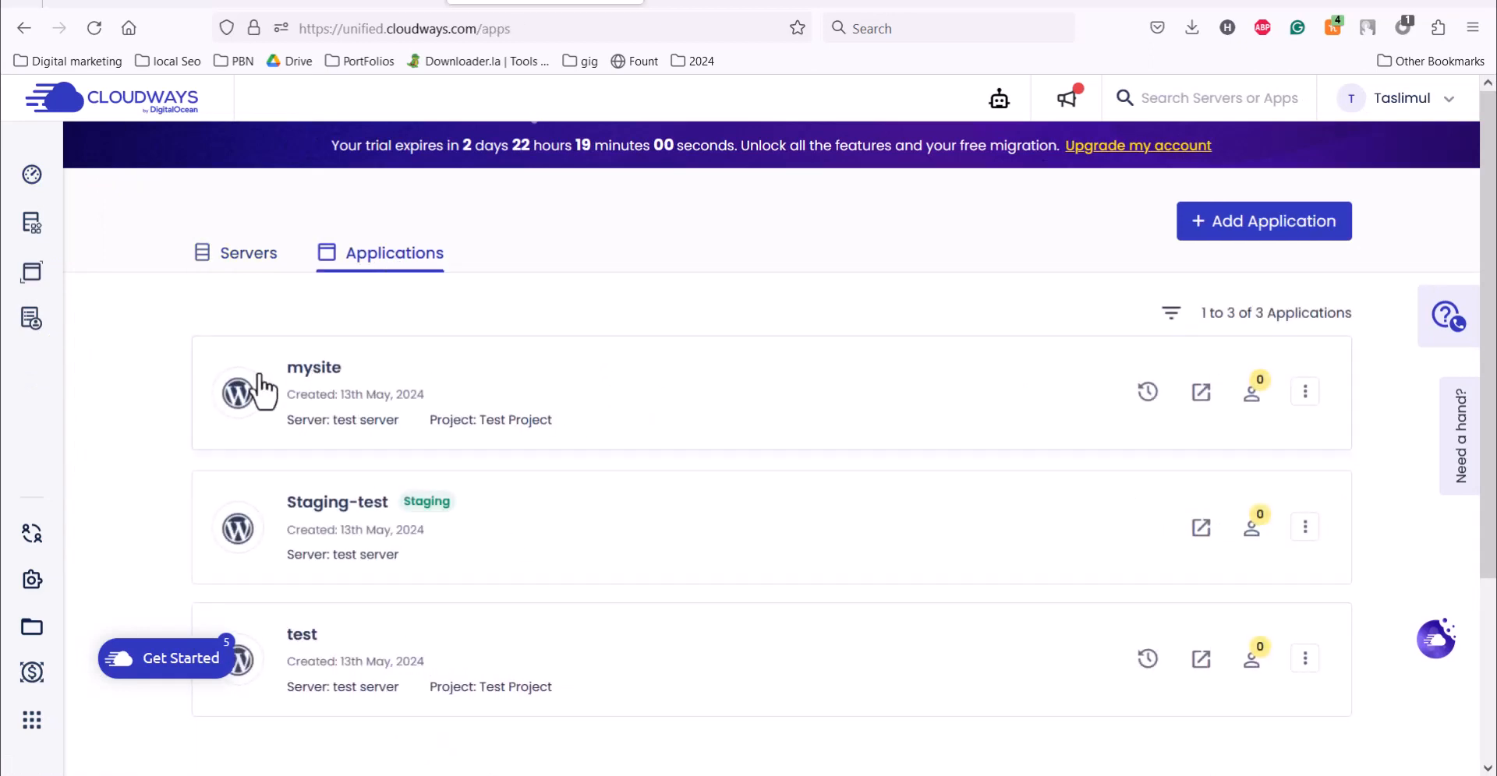
click(355, 372)
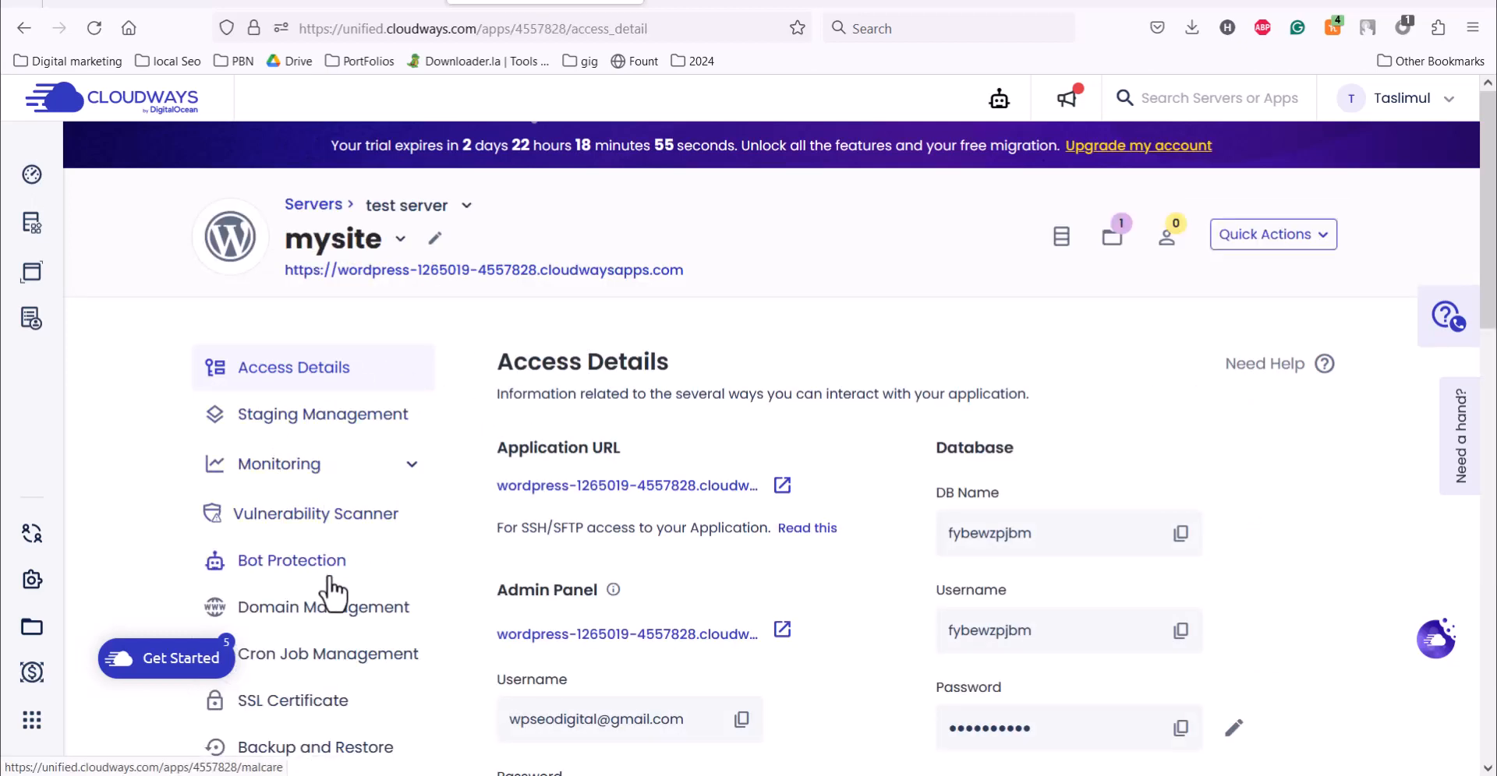
click(318, 613)
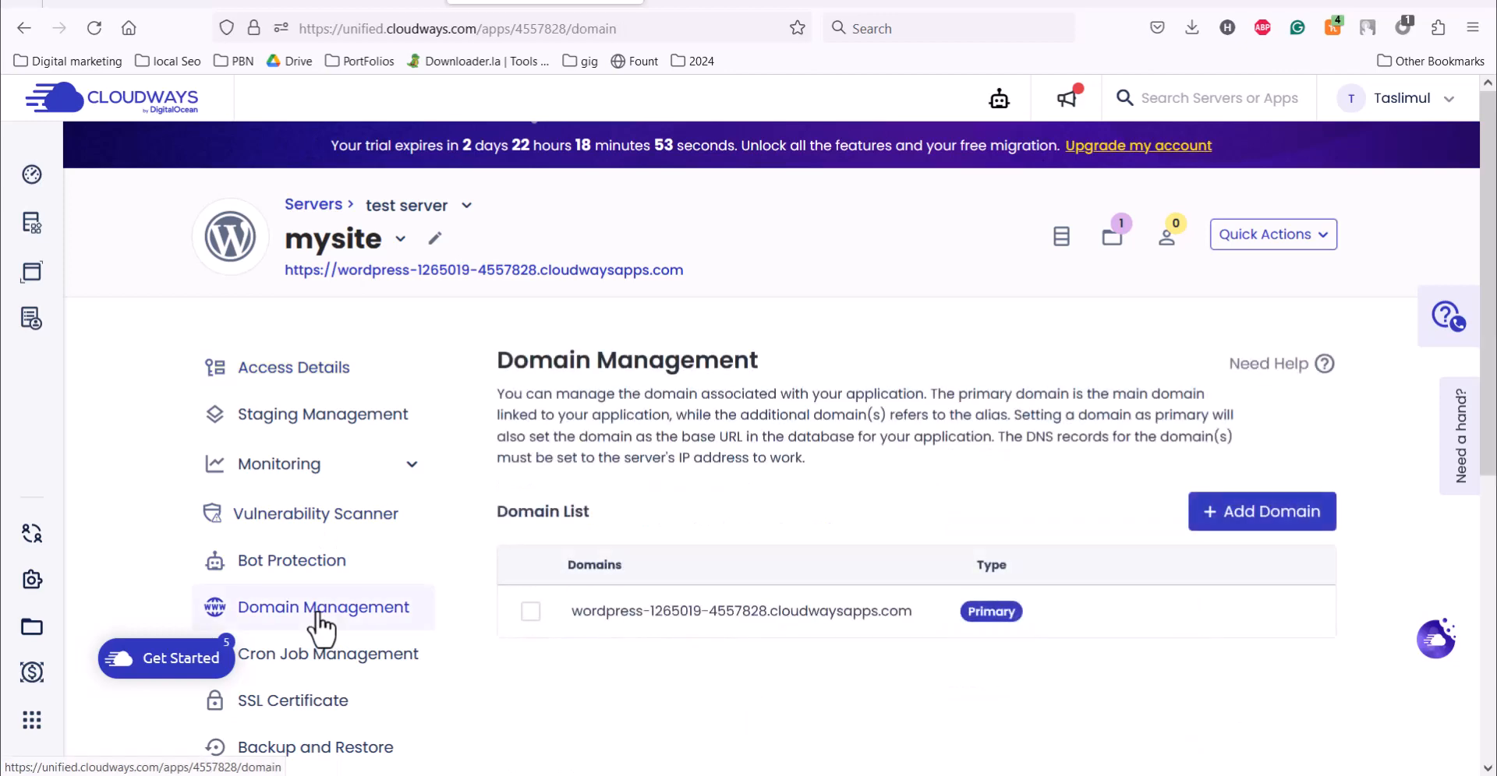
click(1257, 514)
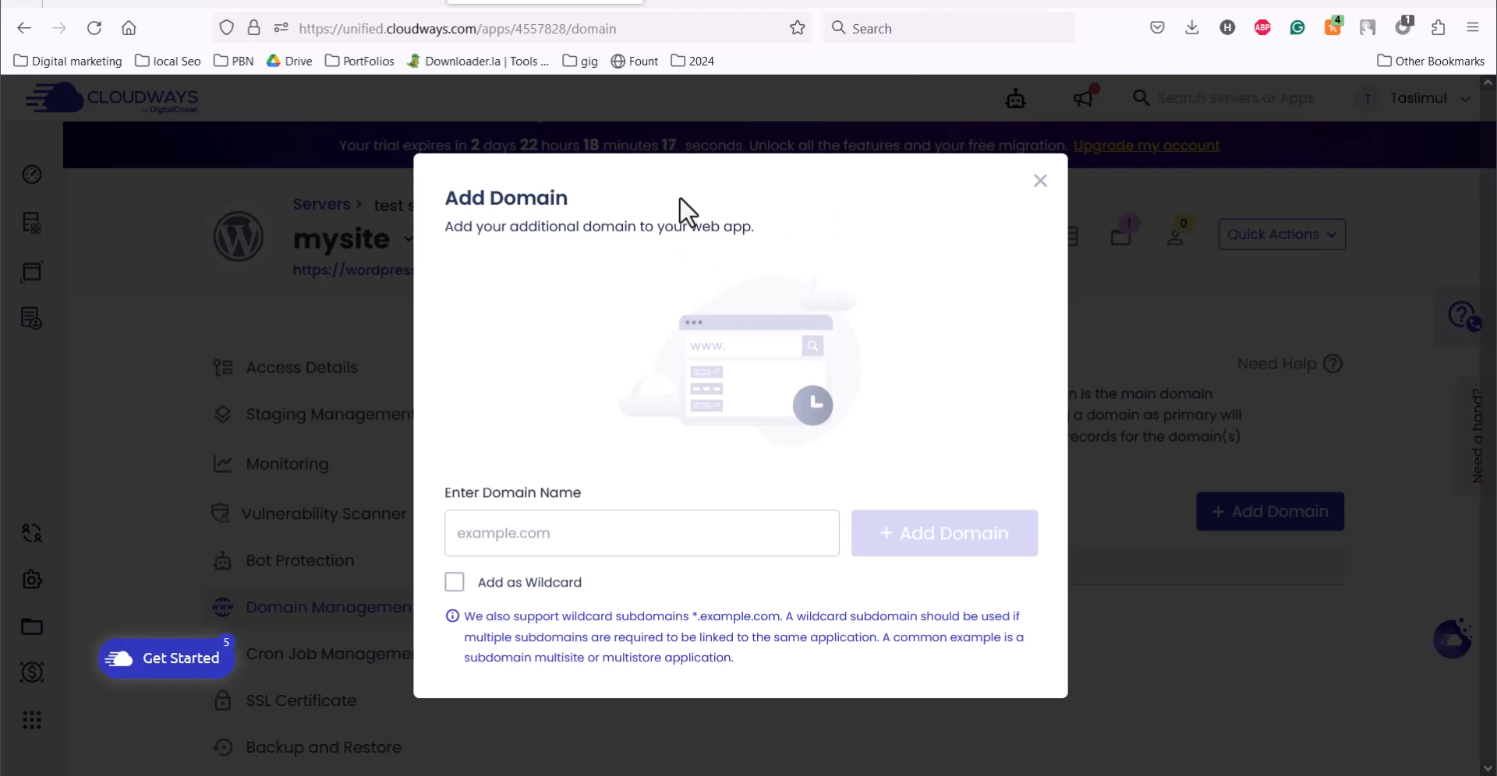
Step: Switch to Namecheap and copy the domain name camerabytes.com from its details page
click(908, 6)
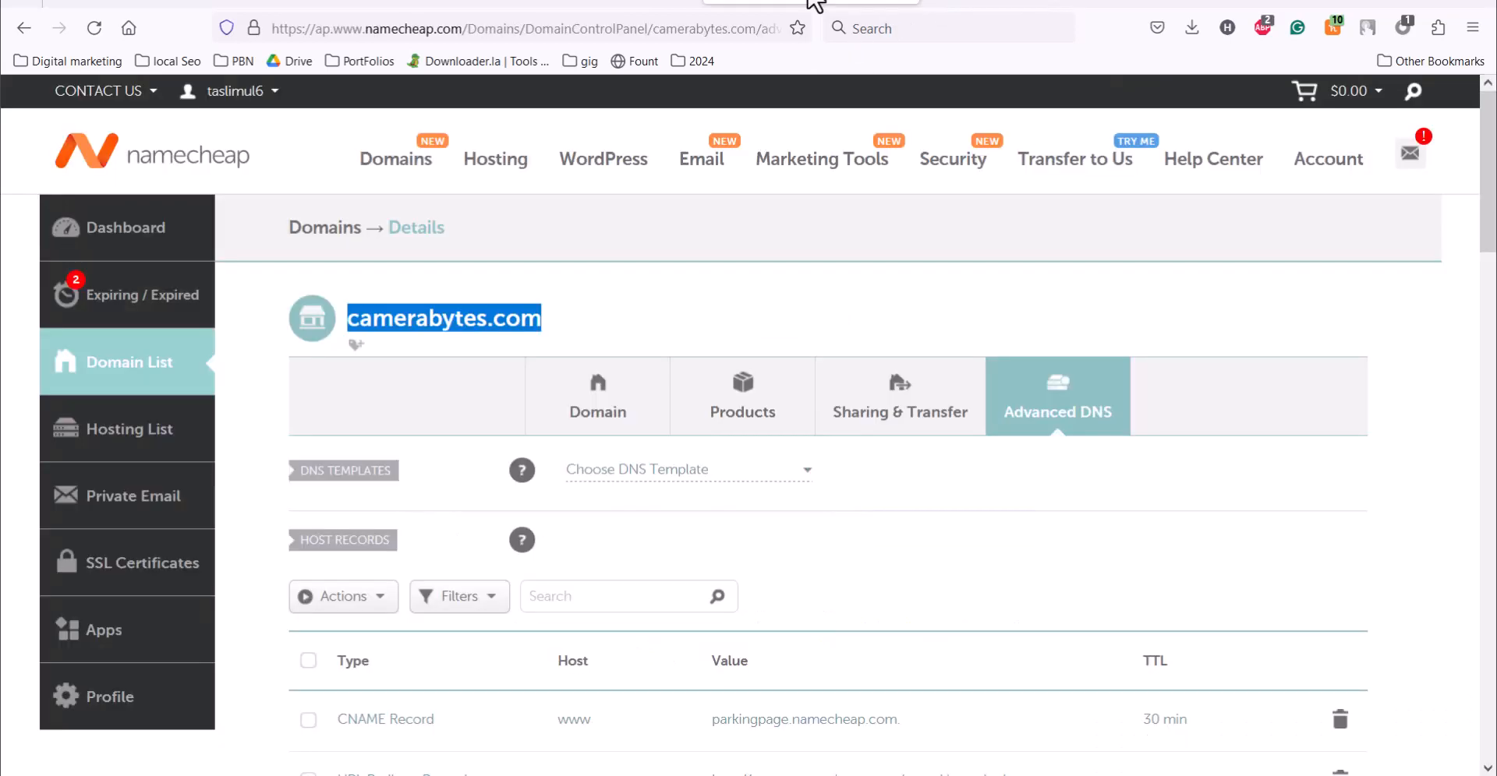
click(568, 325)
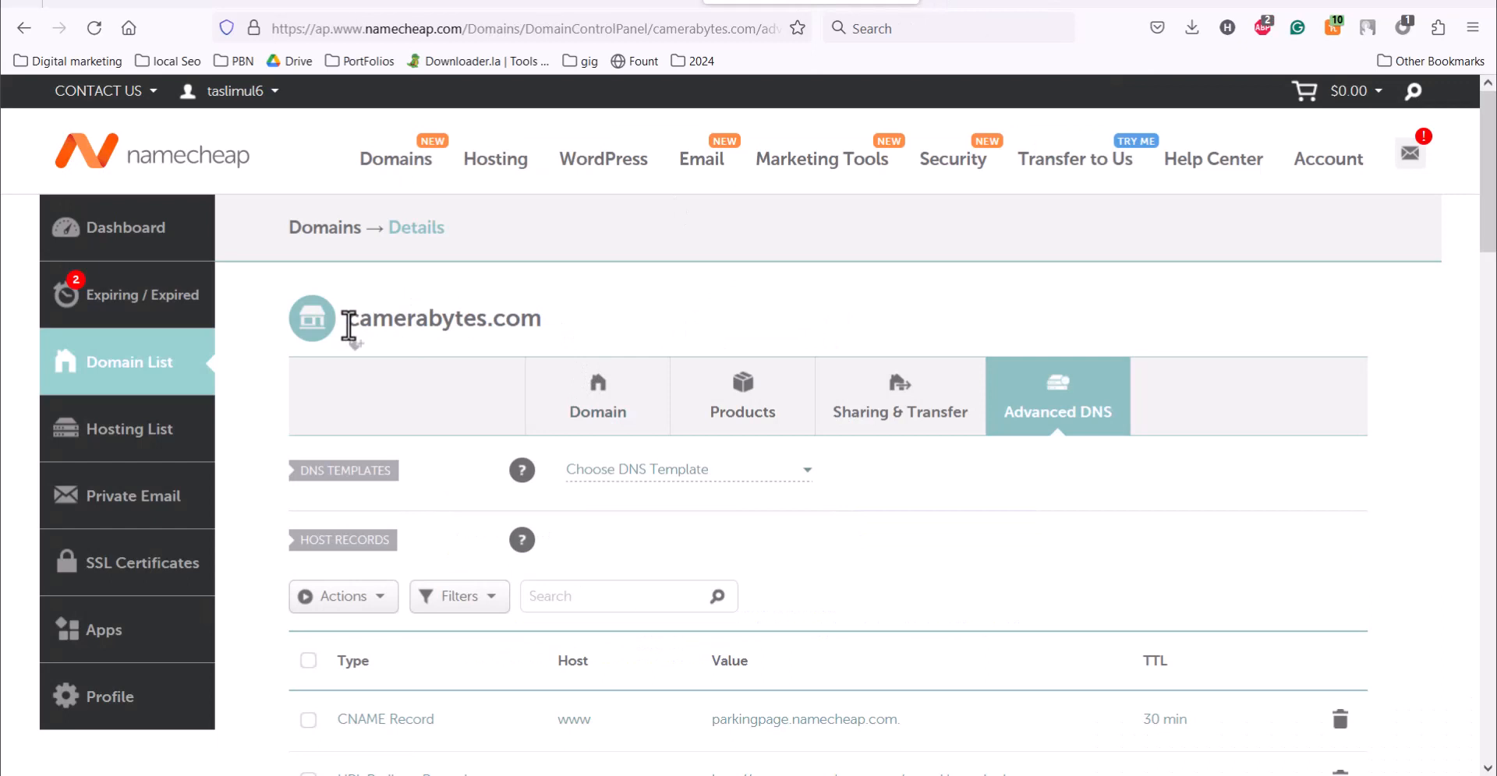
drag(348, 323, 536, 320)
right_click(518, 317)
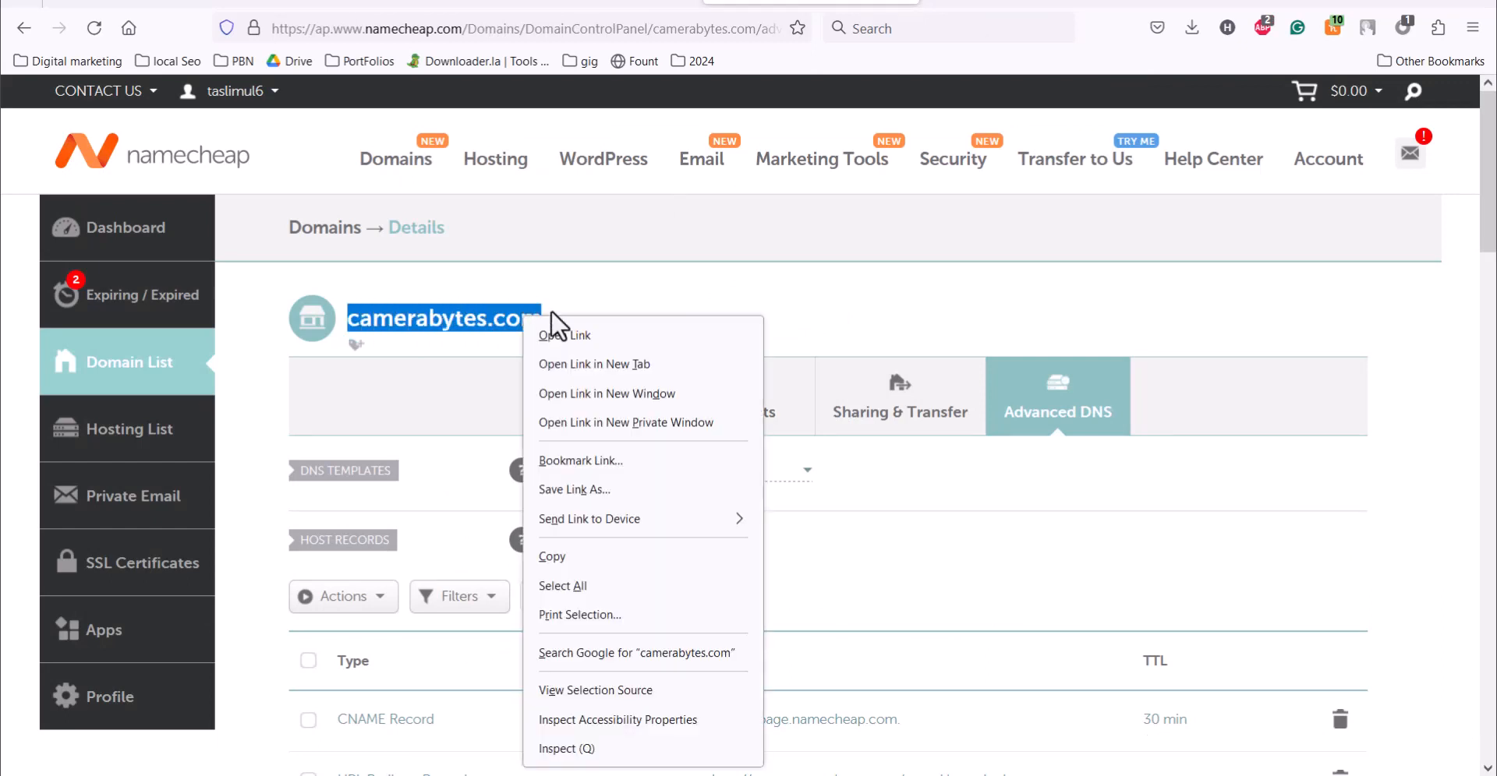
click(579, 546)
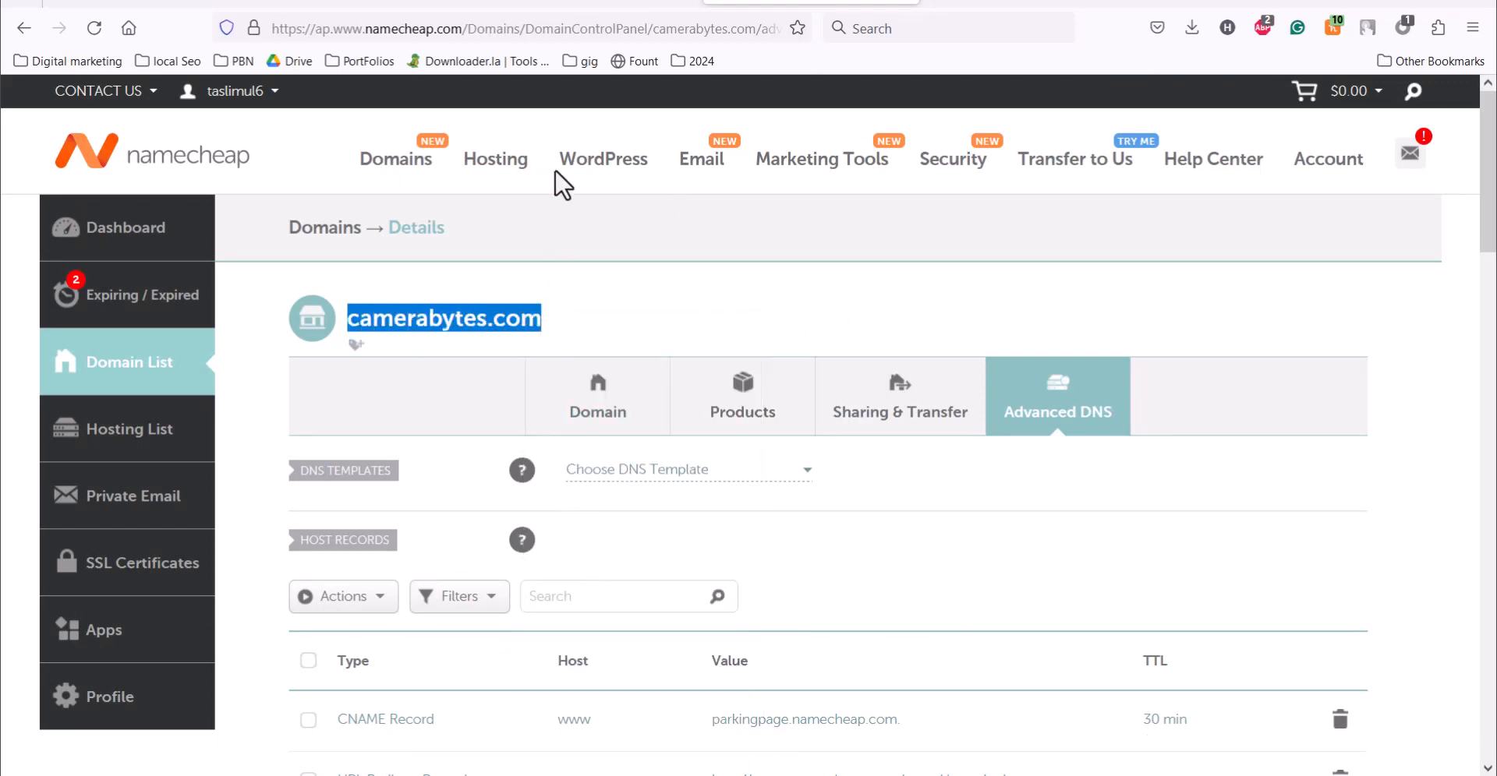
Step: Return to Cloudways and add camerabytes.com as an additional domain of the mysite application, without the wildcard option
click(574, 4)
click(393, 8)
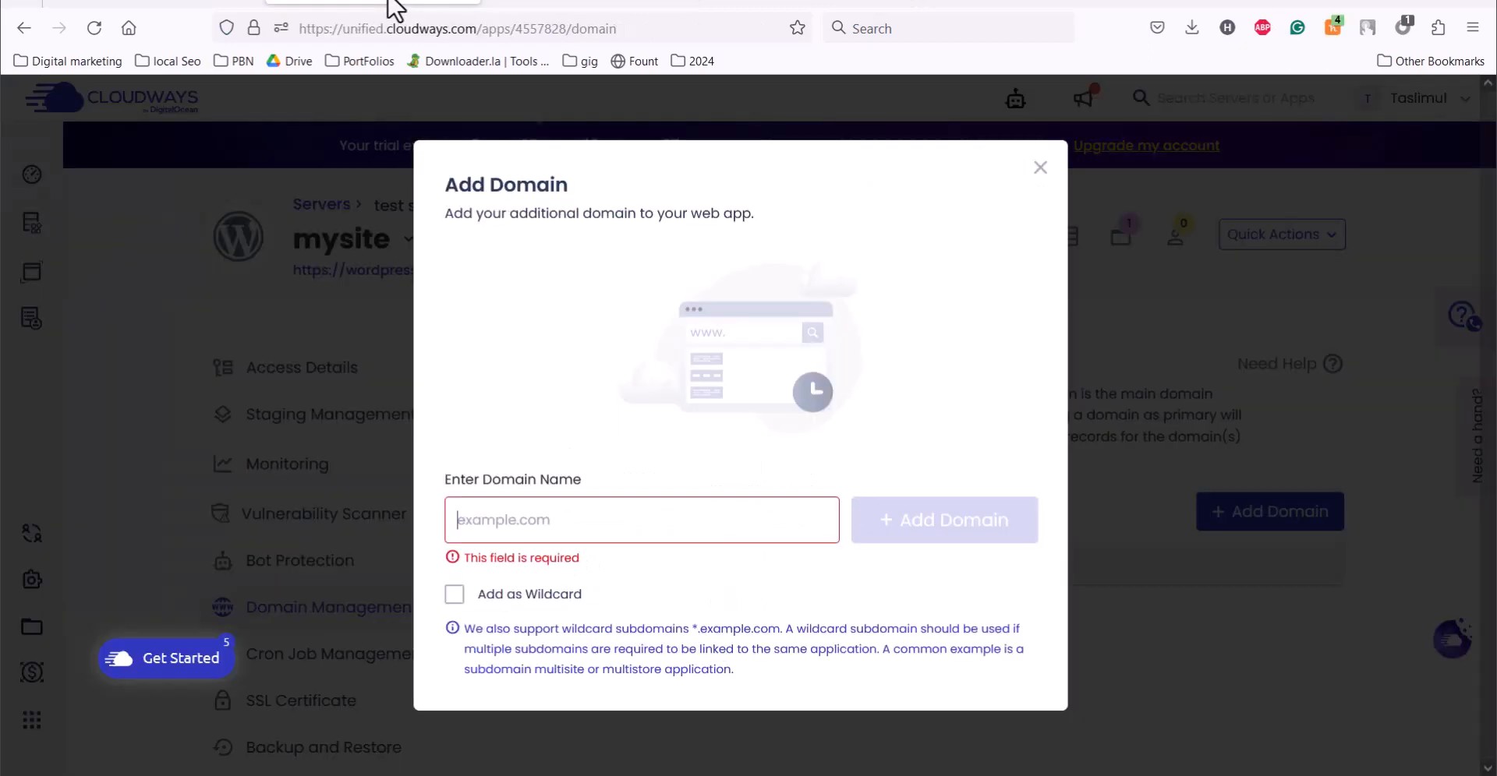
click(575, 534)
right_click(556, 532)
click(617, 304)
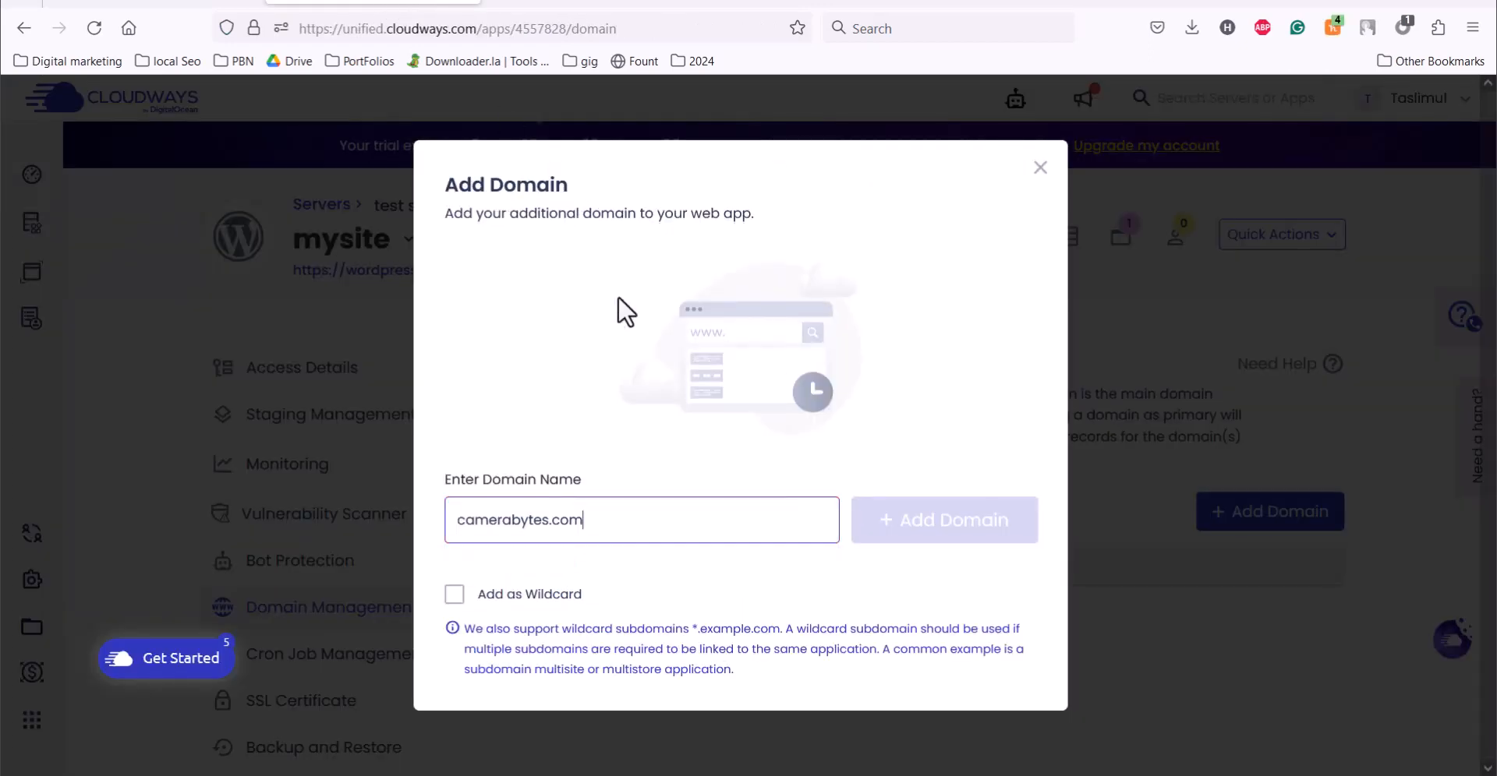
click(928, 526)
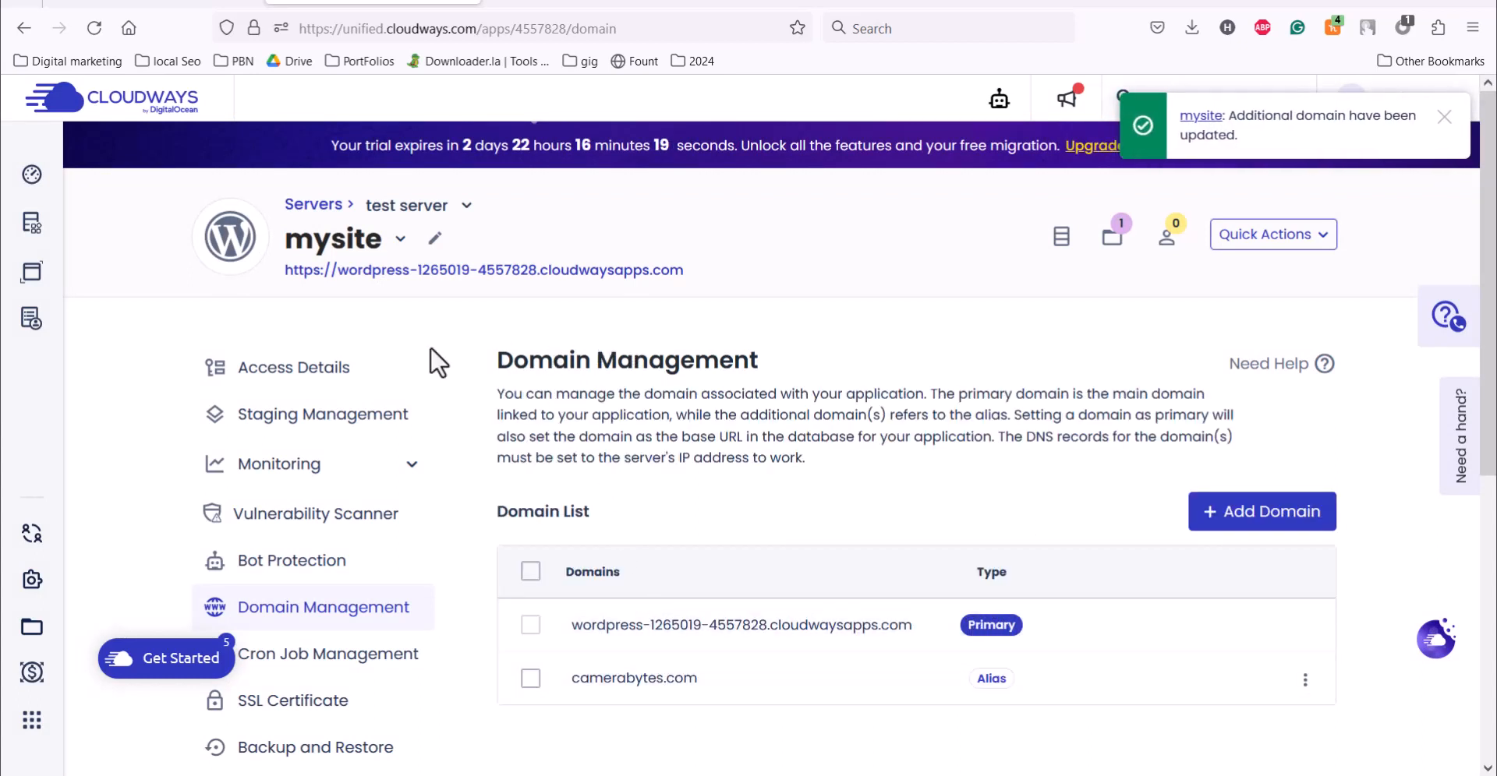
Step: Copy the public IP from the access details of the mysite application
click(299, 380)
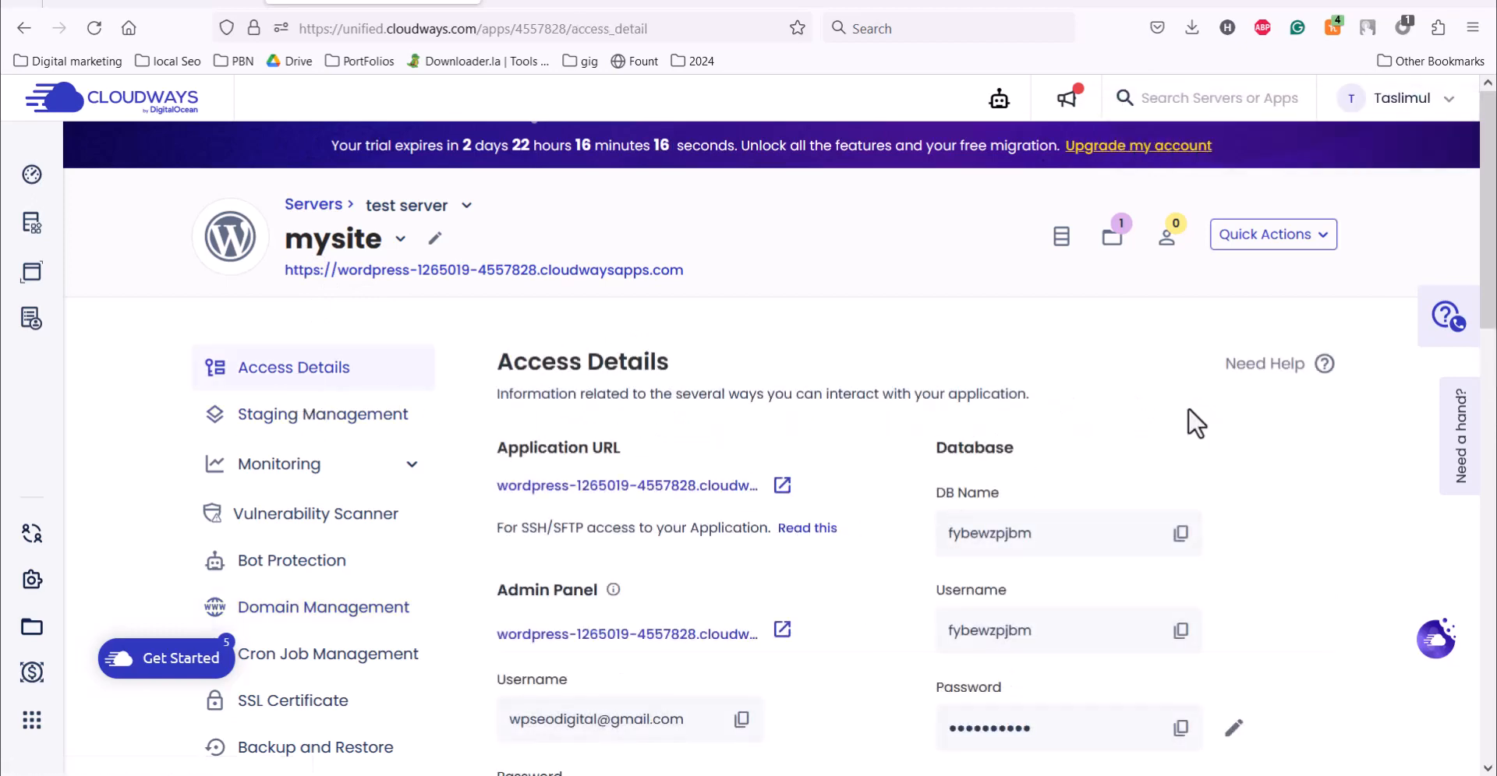
drag(1494, 216, 1494, 386)
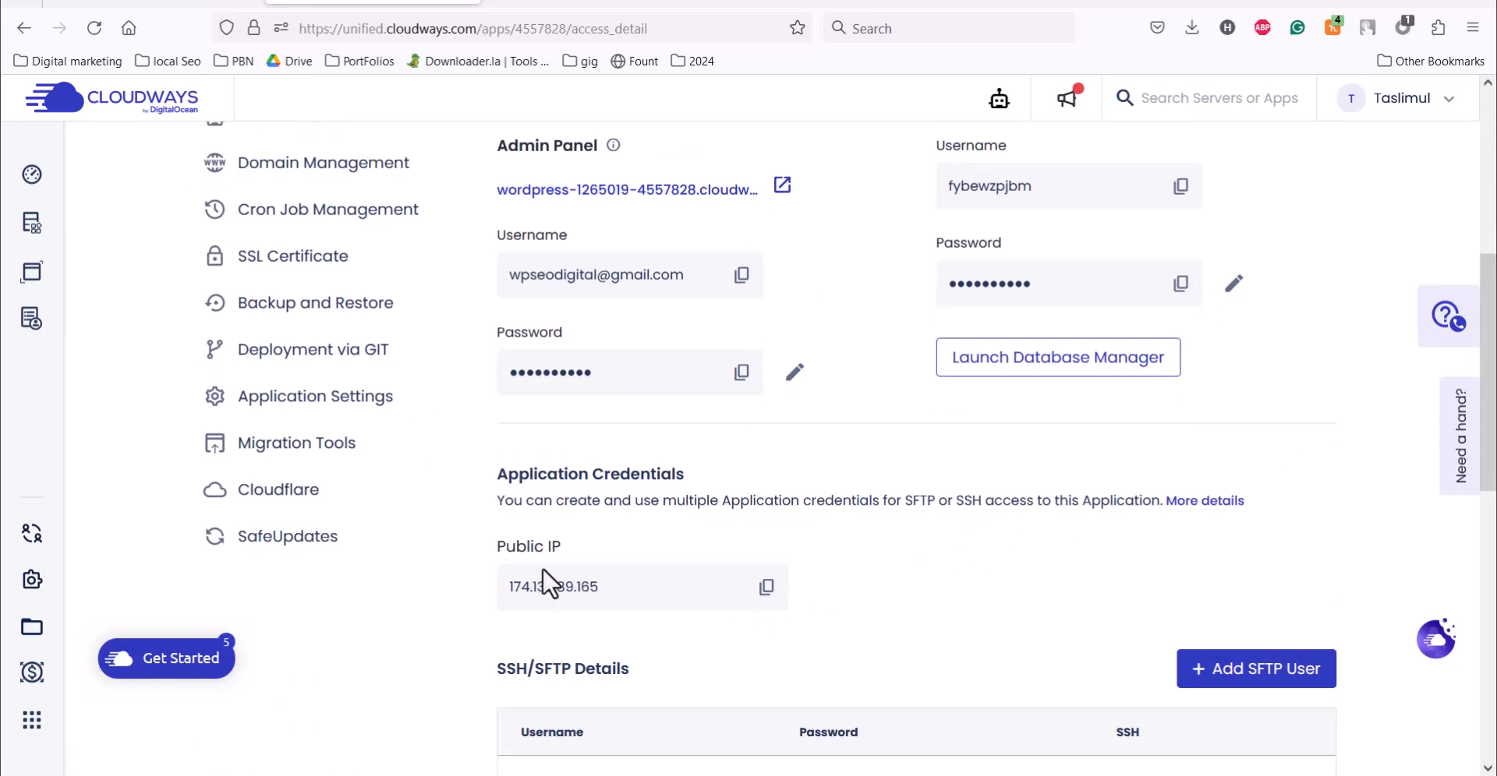
click(766, 587)
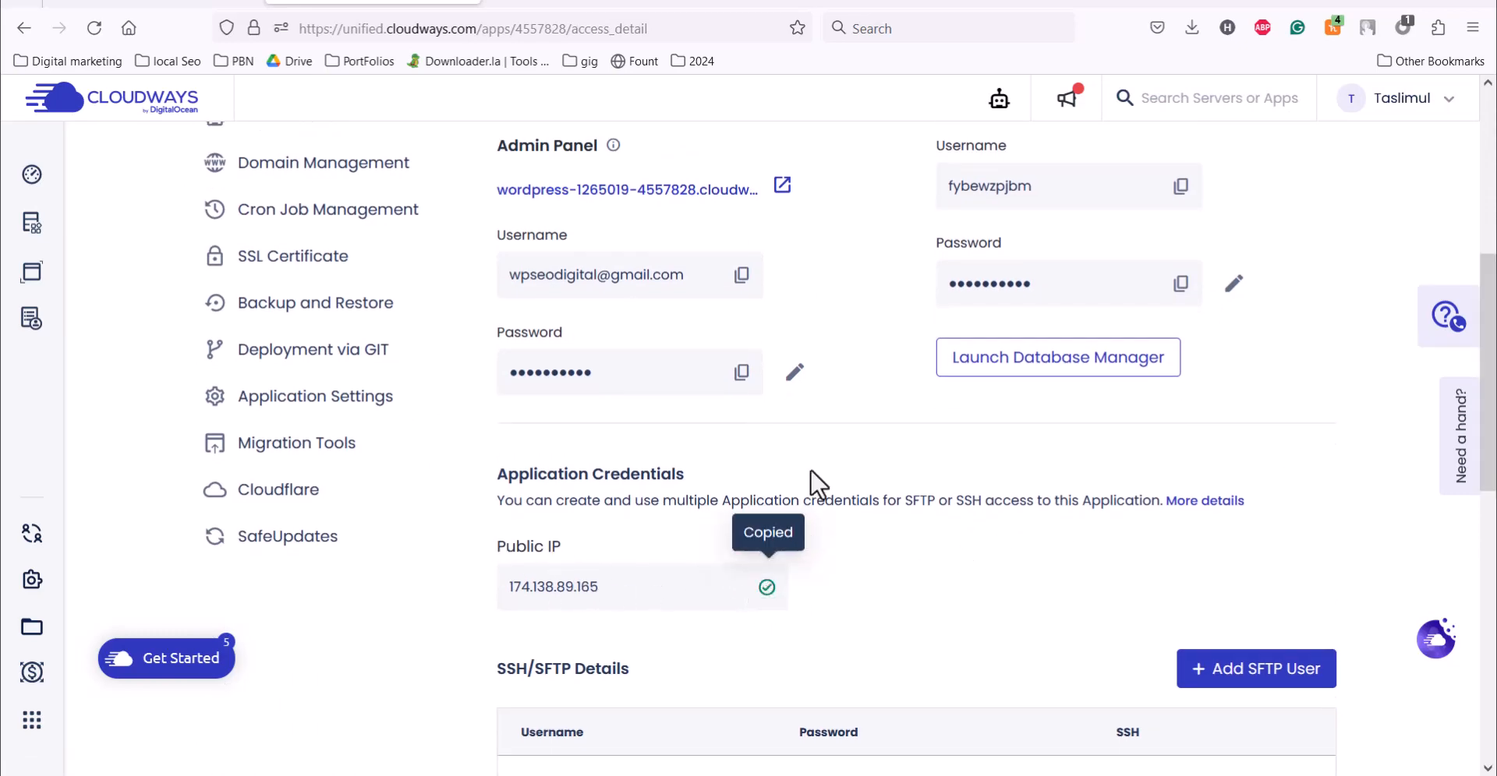
Step: Switch to Namecheap and save a new A record for camerabytes.com with host @, value 174.138.89.165 and automatic TTL
click(778, 5)
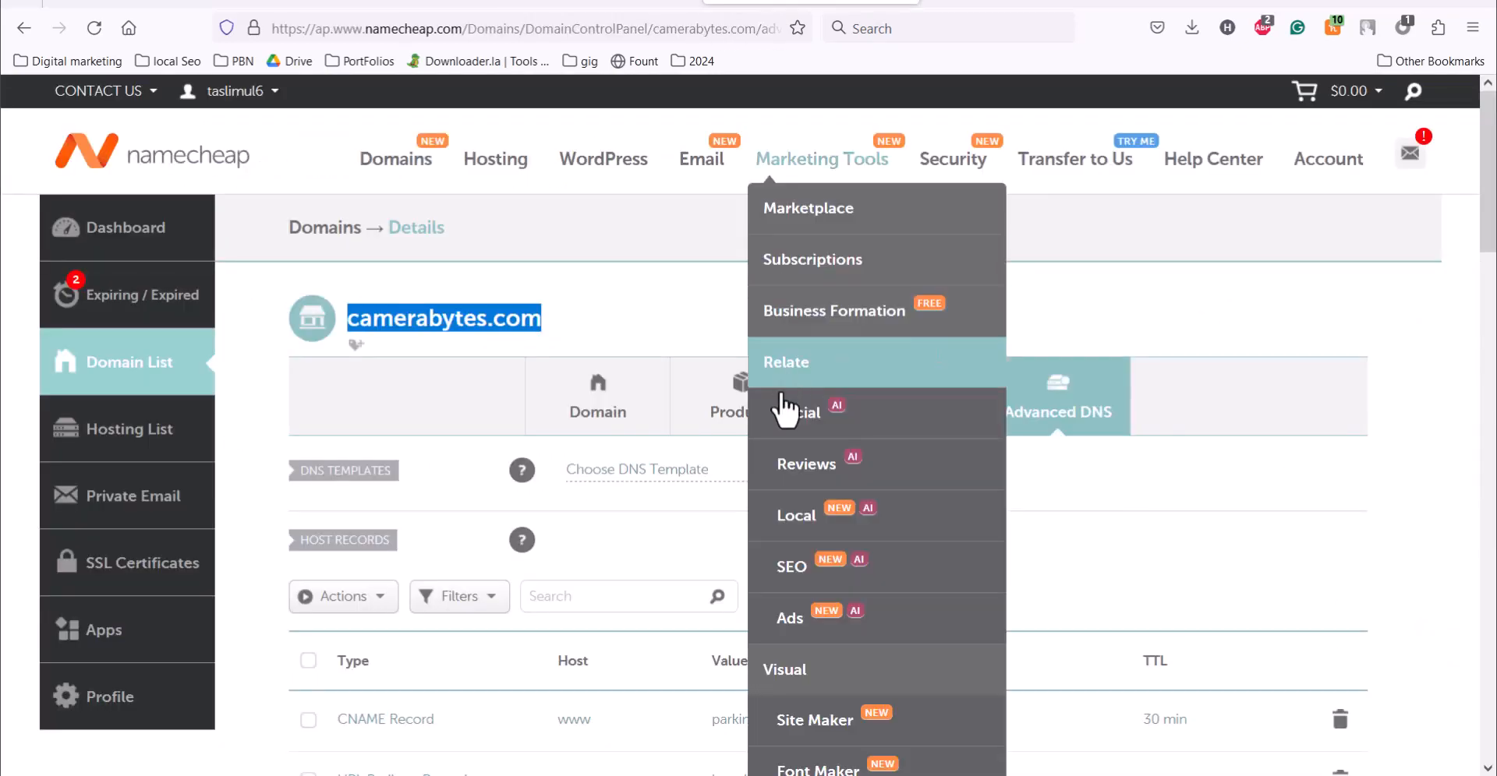
click(606, 289)
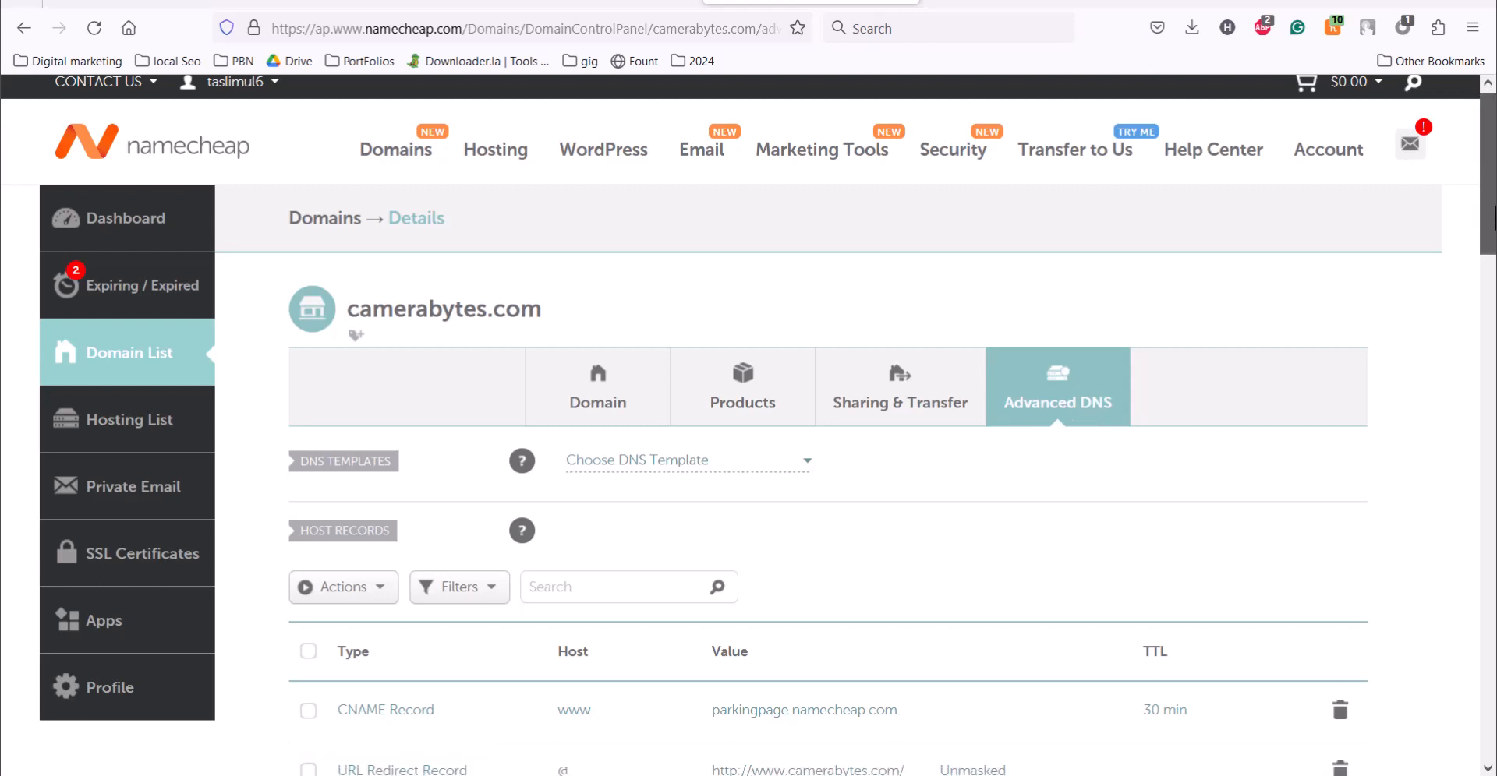
scroll(1323, 251, down, 3)
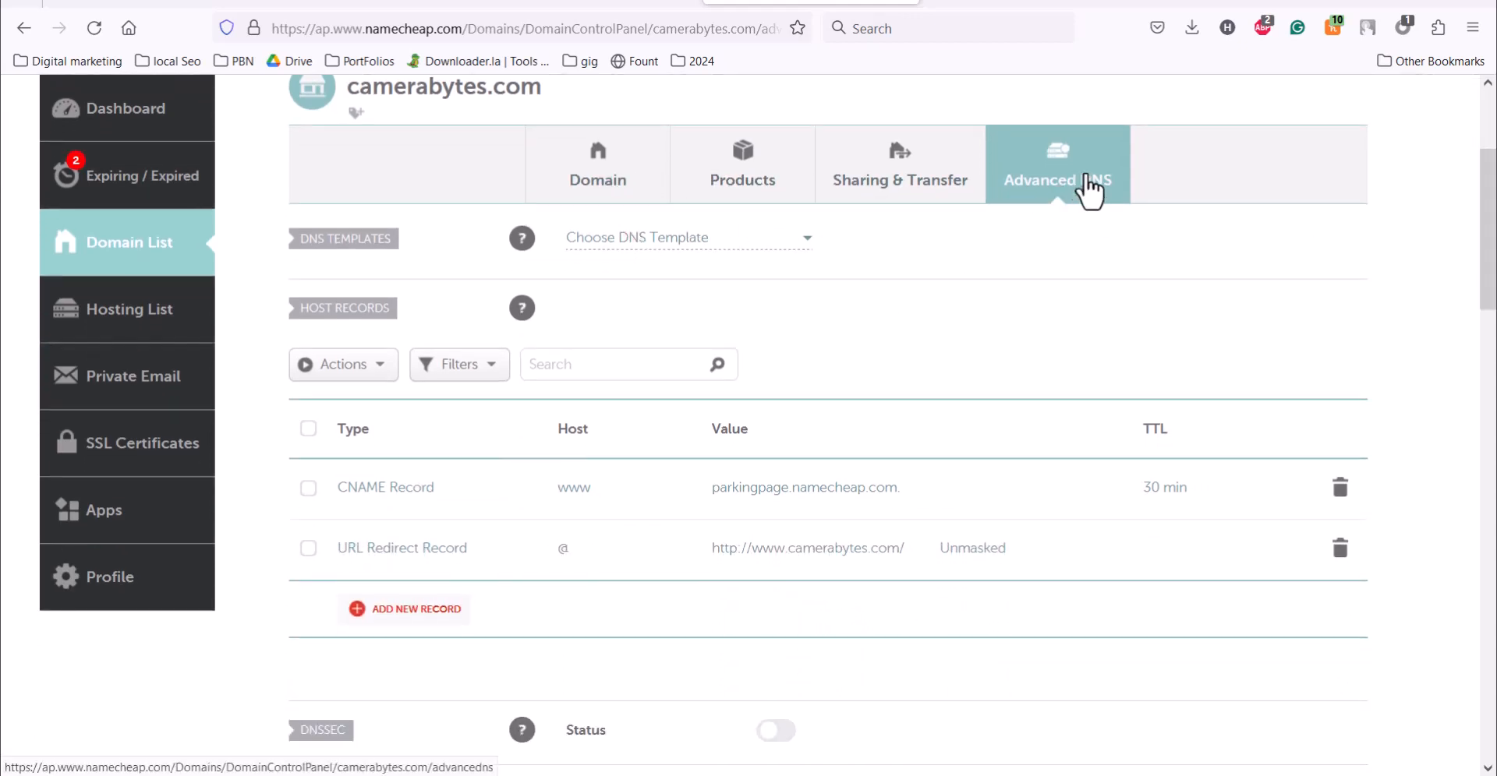
mouse_move(1495, 209)
mouse_down()
mouse_move(1495, 242)
mouse_move(1494, 197)
mouse_move(1494, 210)
mouse_up()
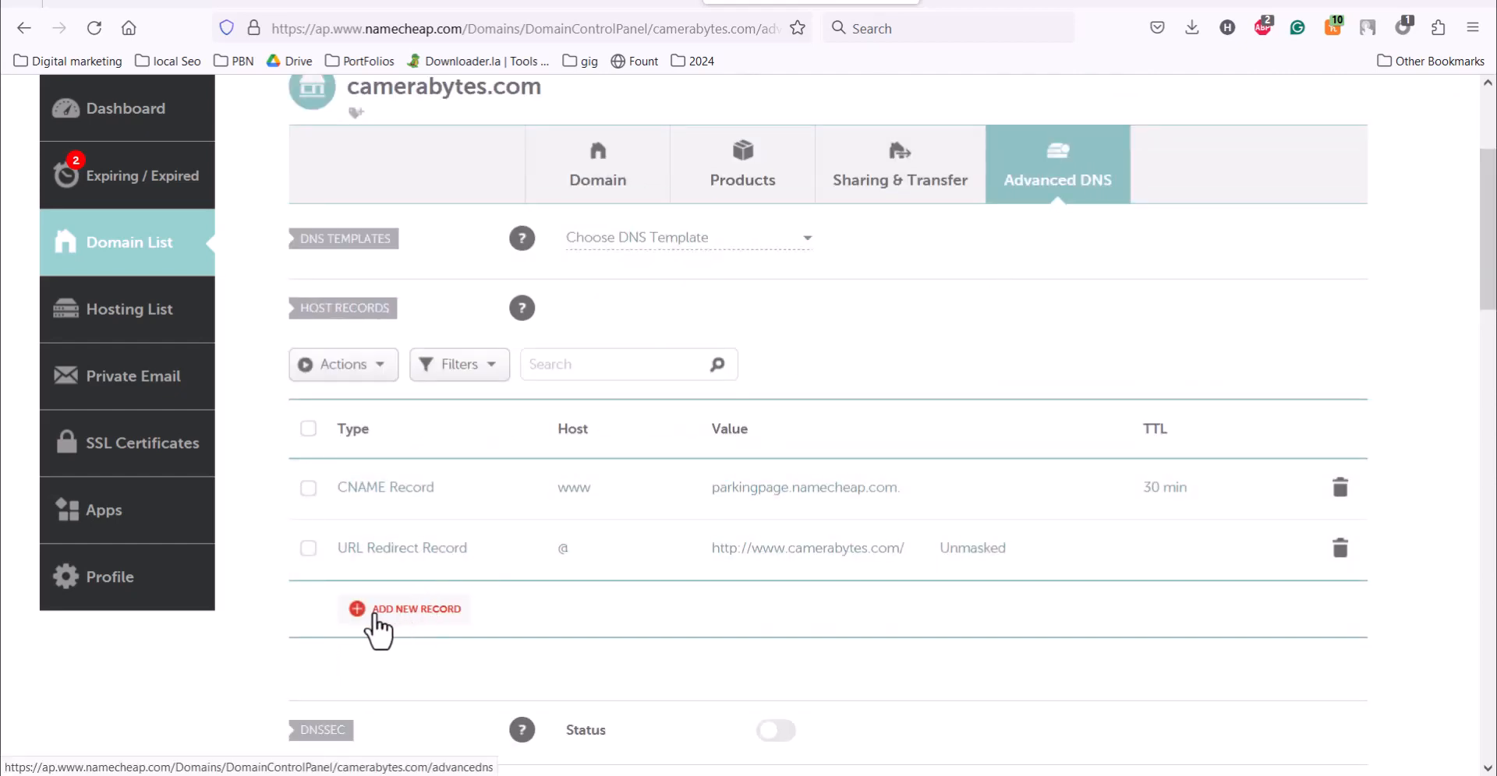
click(380, 628)
scroll(378, 624, down, 3)
click(354, 390)
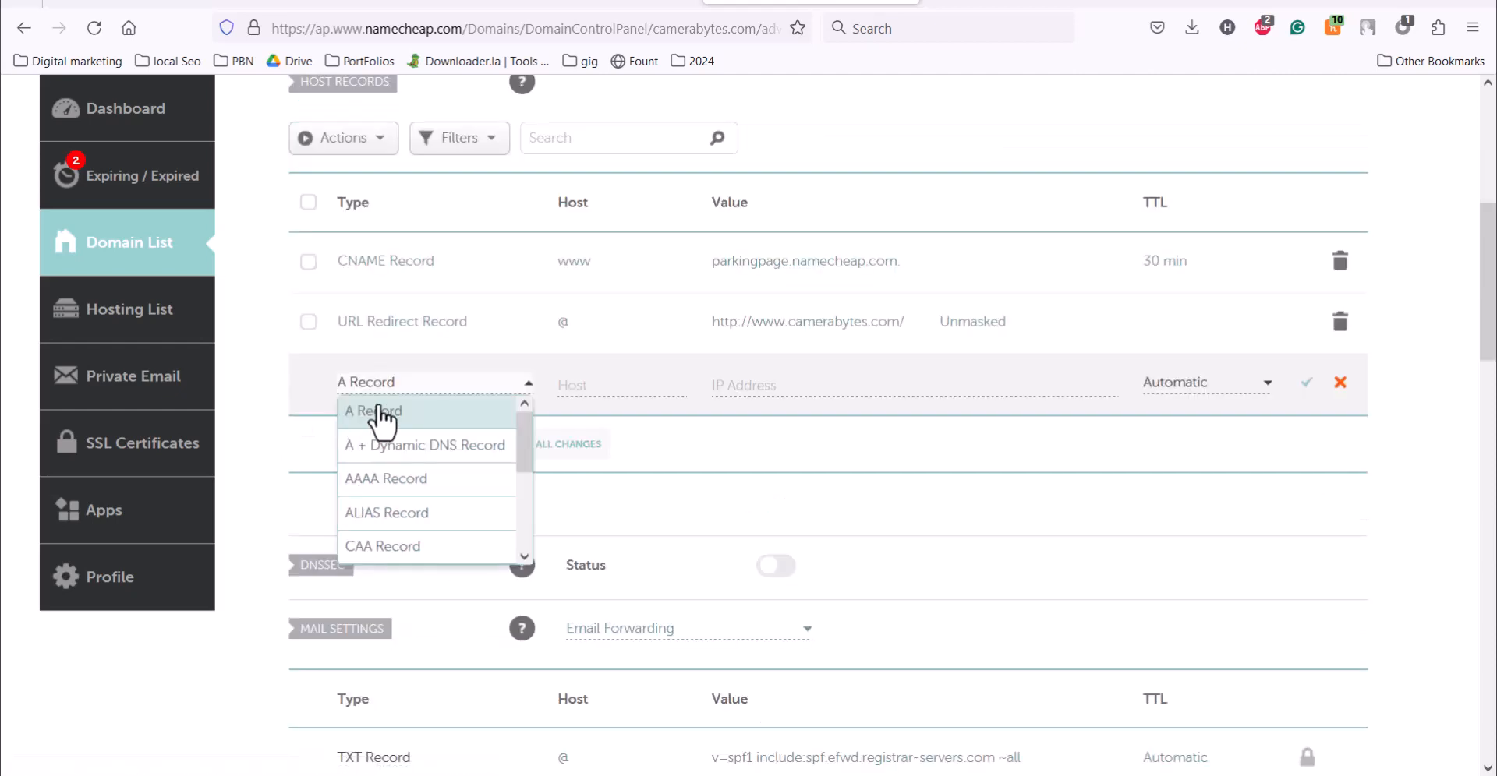
click(379, 410)
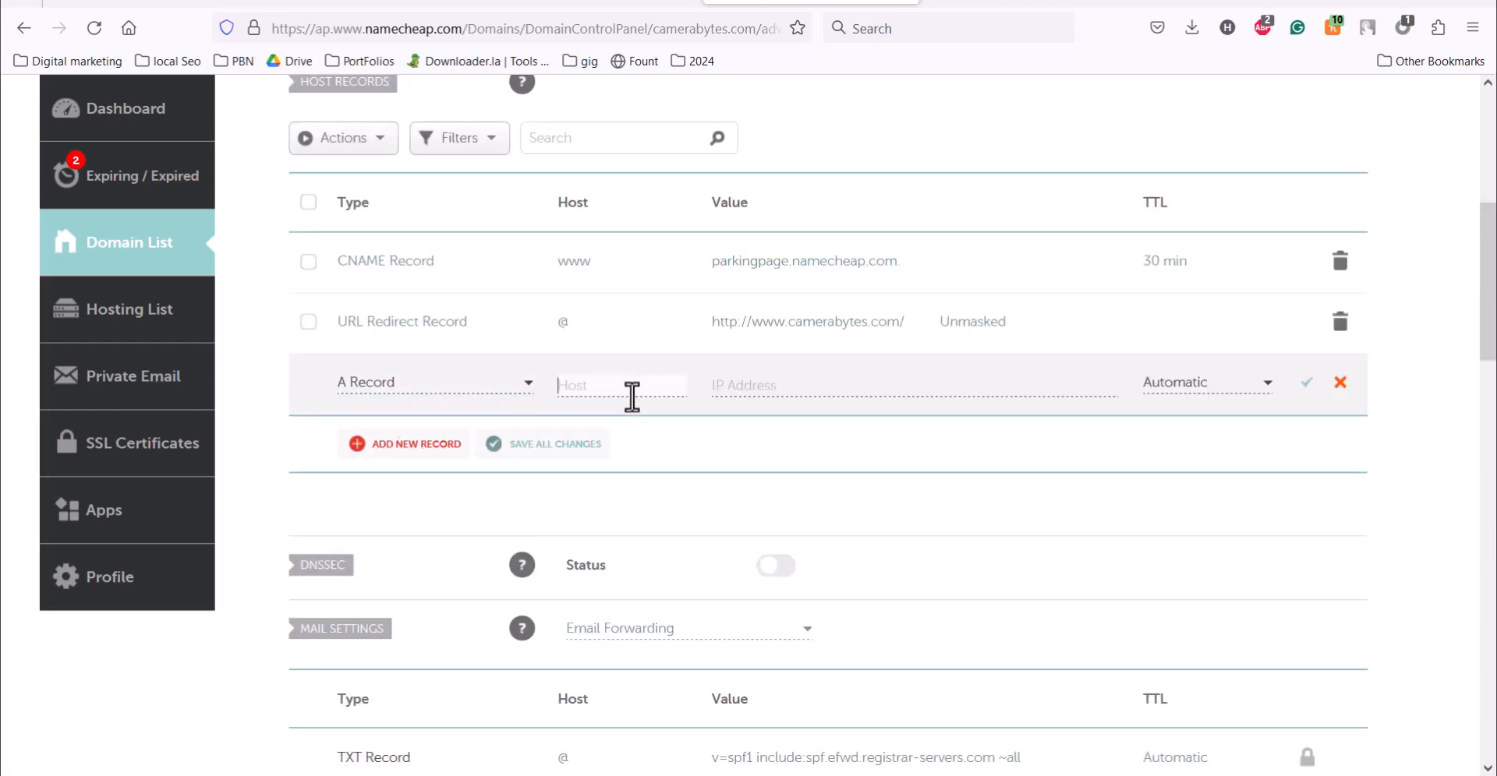
click(754, 379)
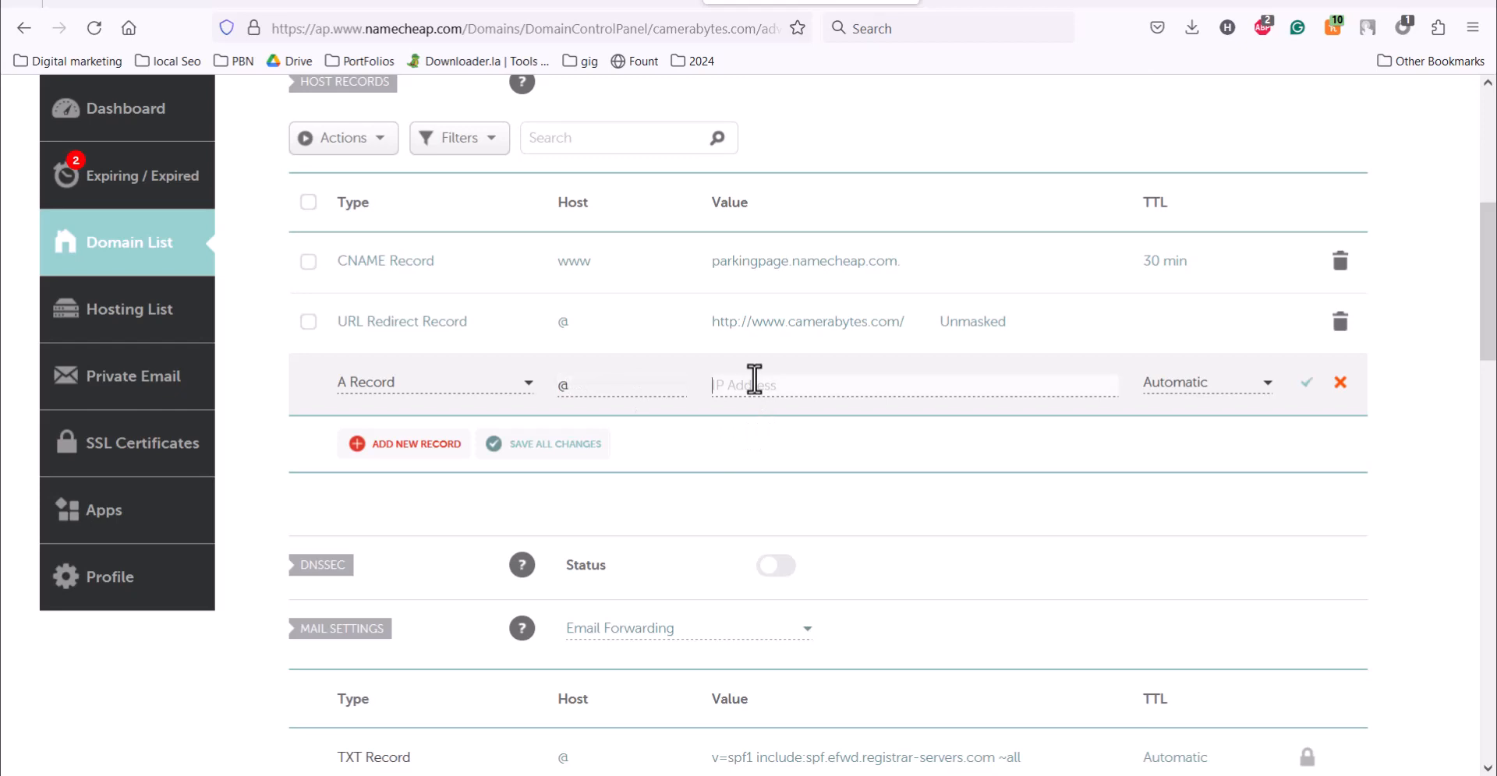
key(ctrl+v)
click(1305, 382)
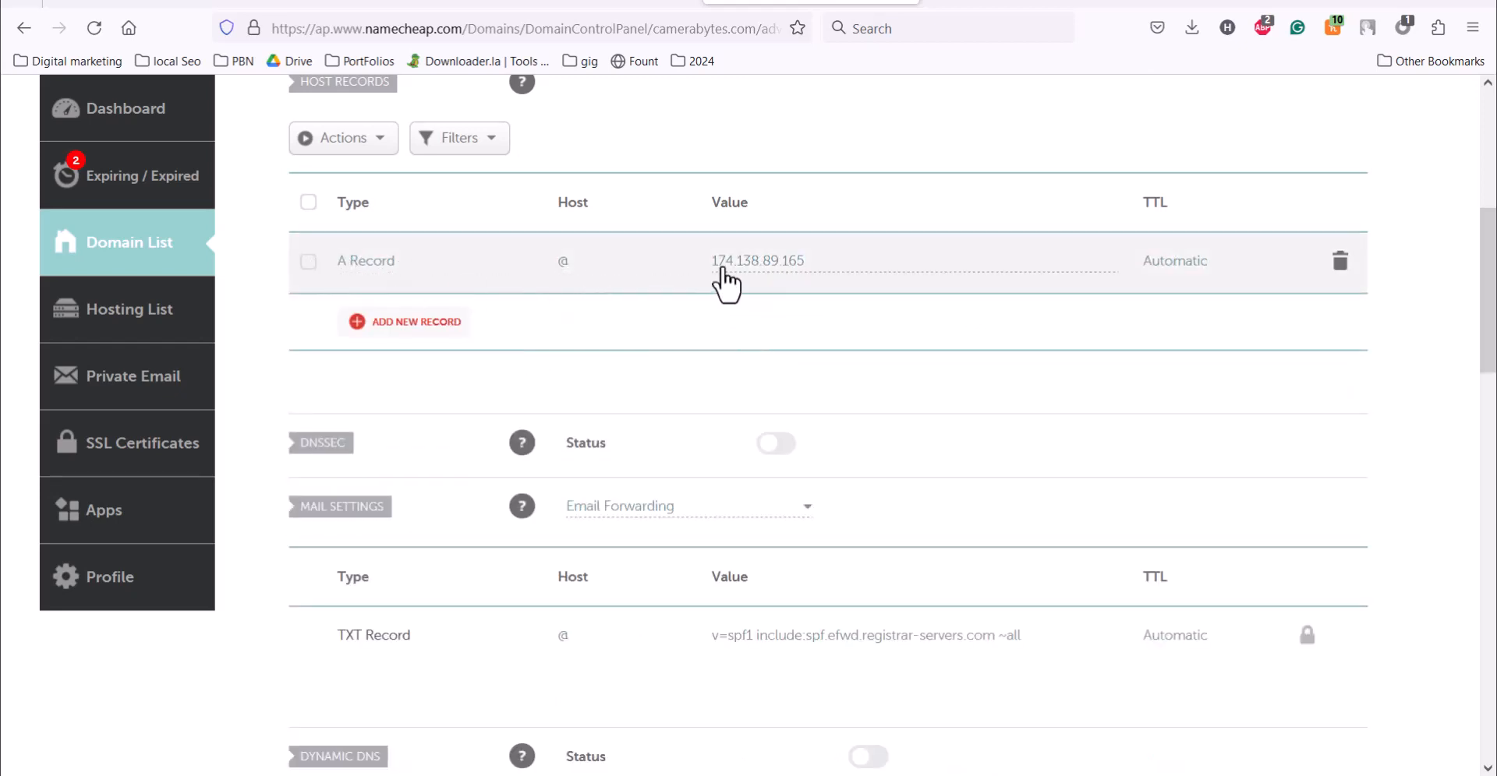
Step: Review the public IP in Cloudways, and check the A record propagation of camerabytes.com on whatsmydns.net
click(368, 2)
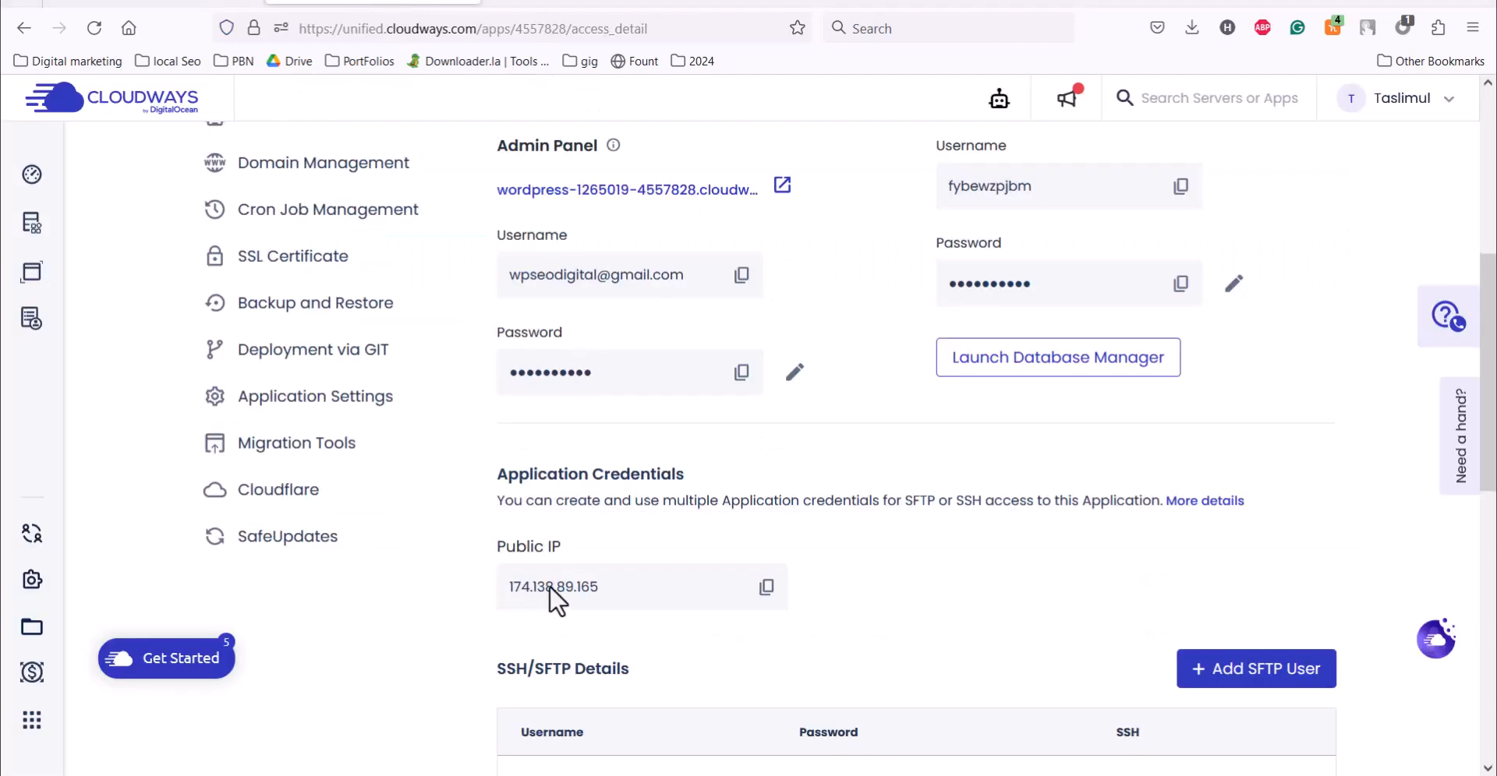
click(979, 2)
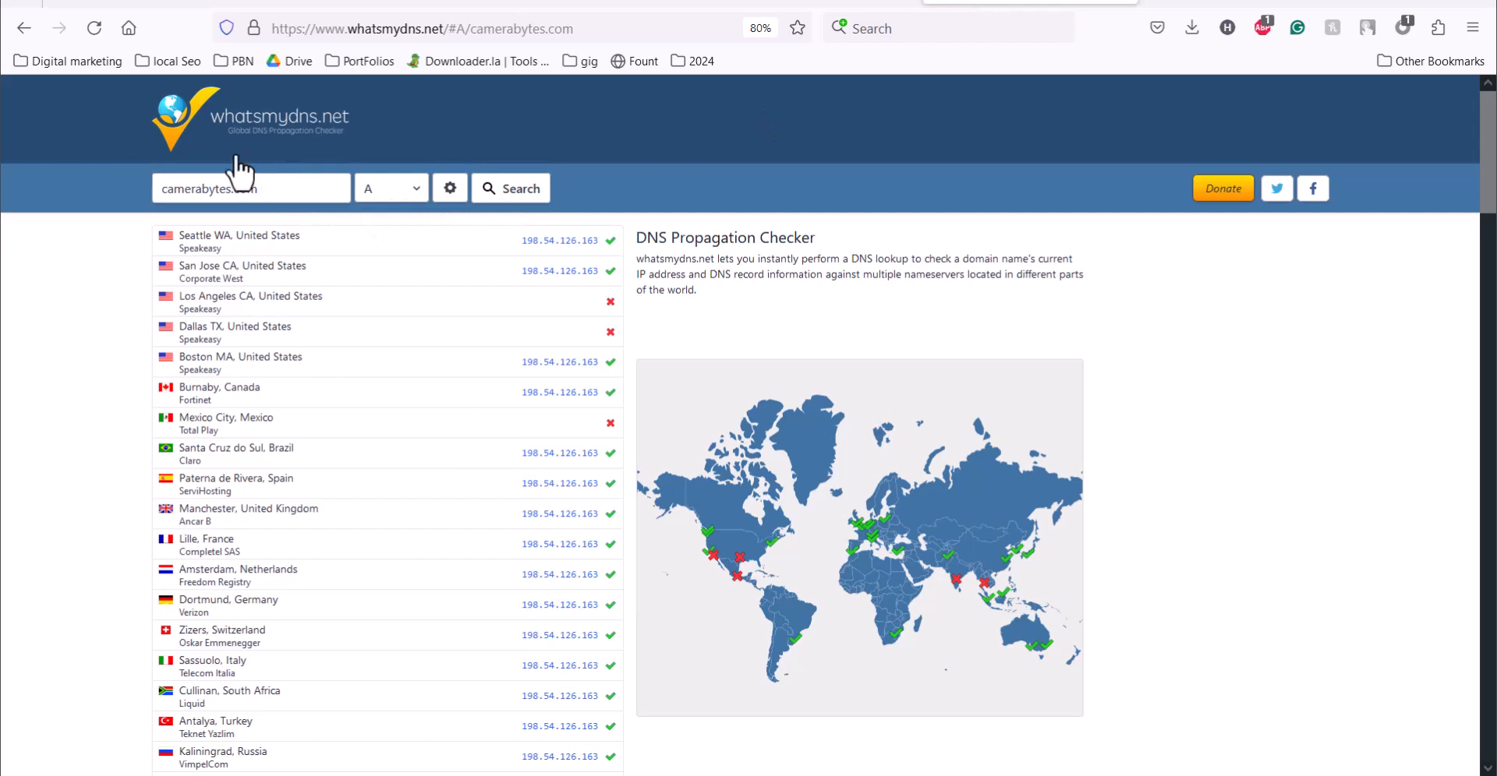
click(506, 204)
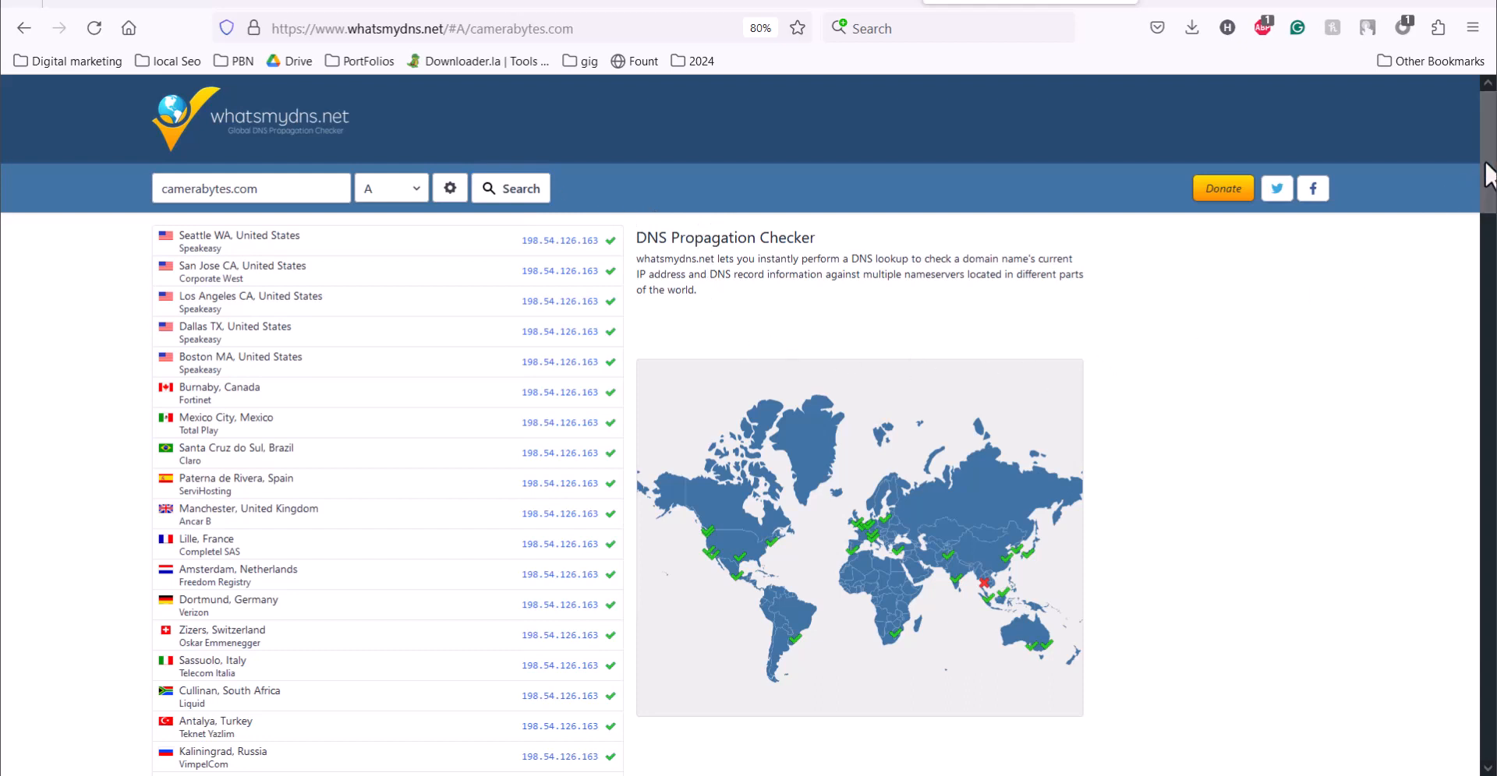
mouse_move(1490, 174)
mouse_down()
mouse_move(1493, 243)
mouse_move(1493, 175)
mouse_up()
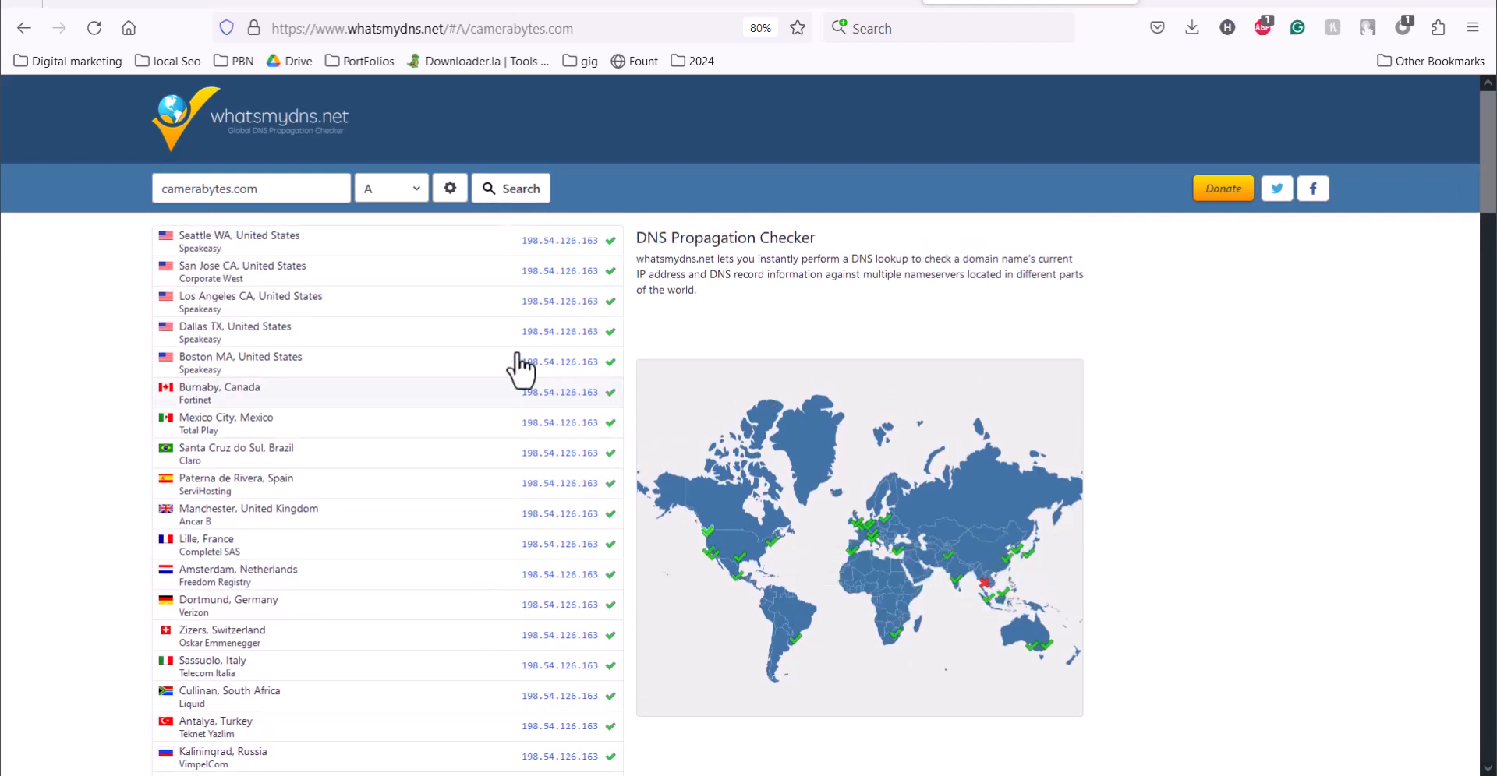
mouse_move(1493, 161)
mouse_down()
mouse_move(1493, 228)
mouse_move(1494, 156)
mouse_up()
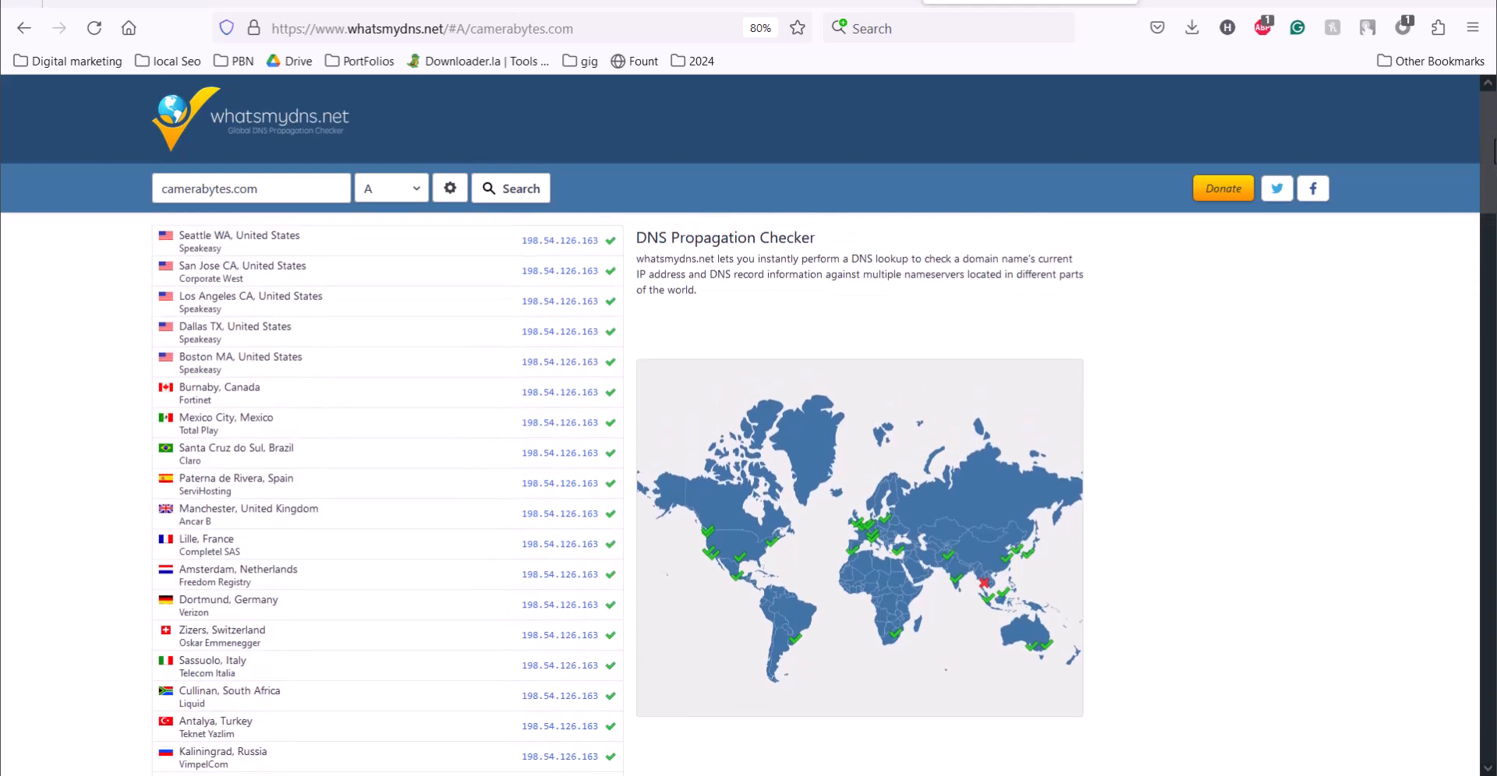
click(488, 193)
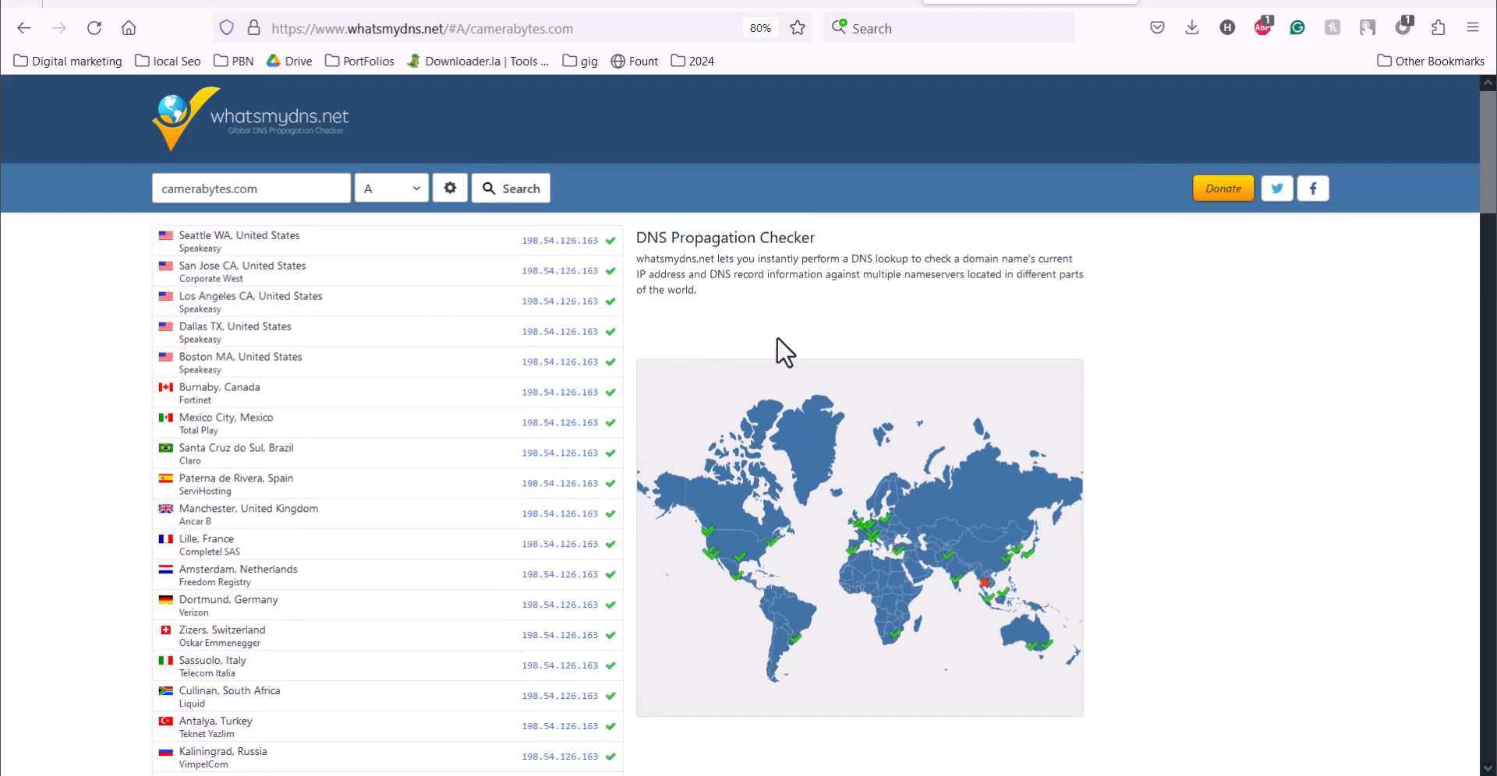
scroll(1486, 168, down, 1)
Step: Open camerabytes.com in a new browser tab
click(1178, 3)
text(c)
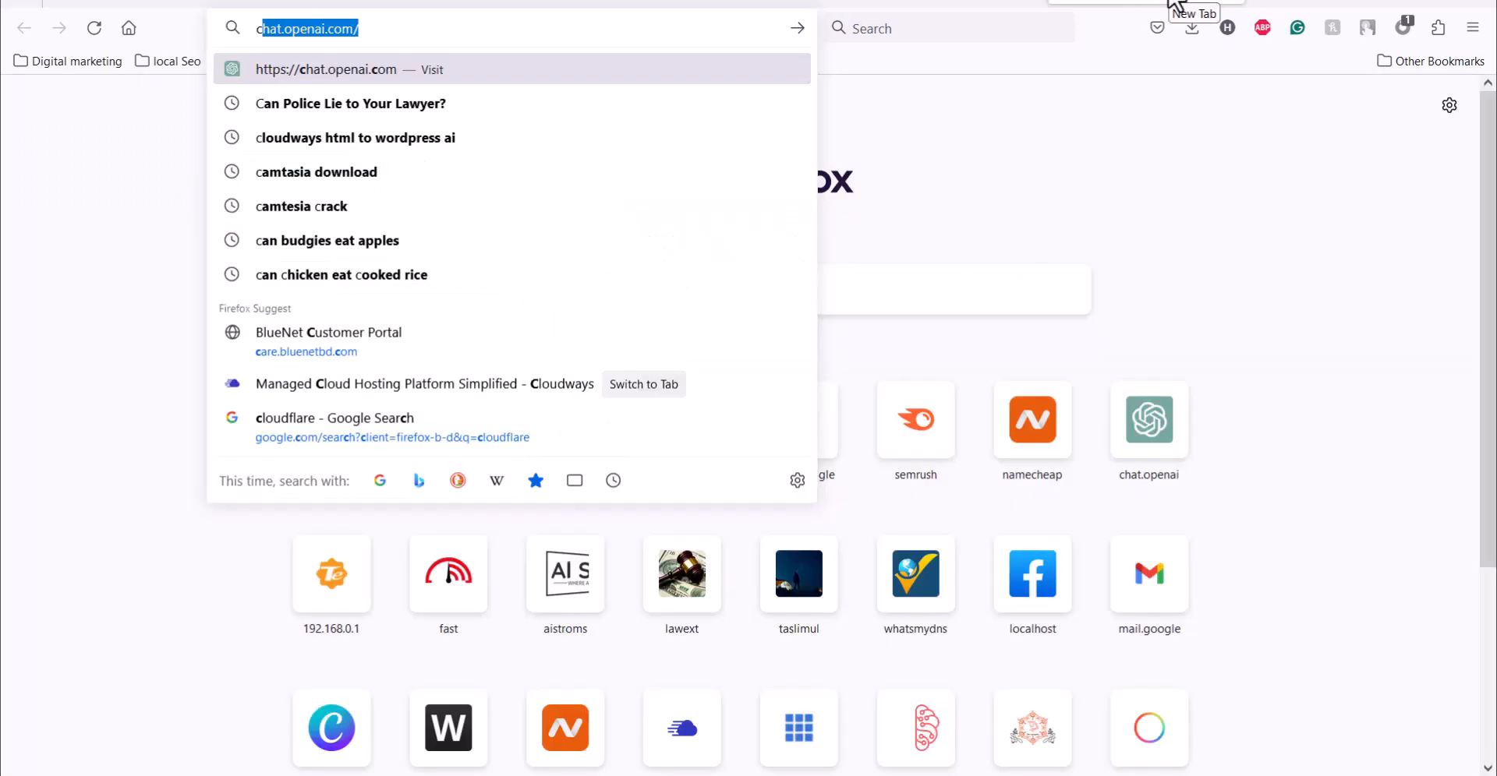
key(BackSpace)
key(BackSpace)
text(c)
key(BackSpace)
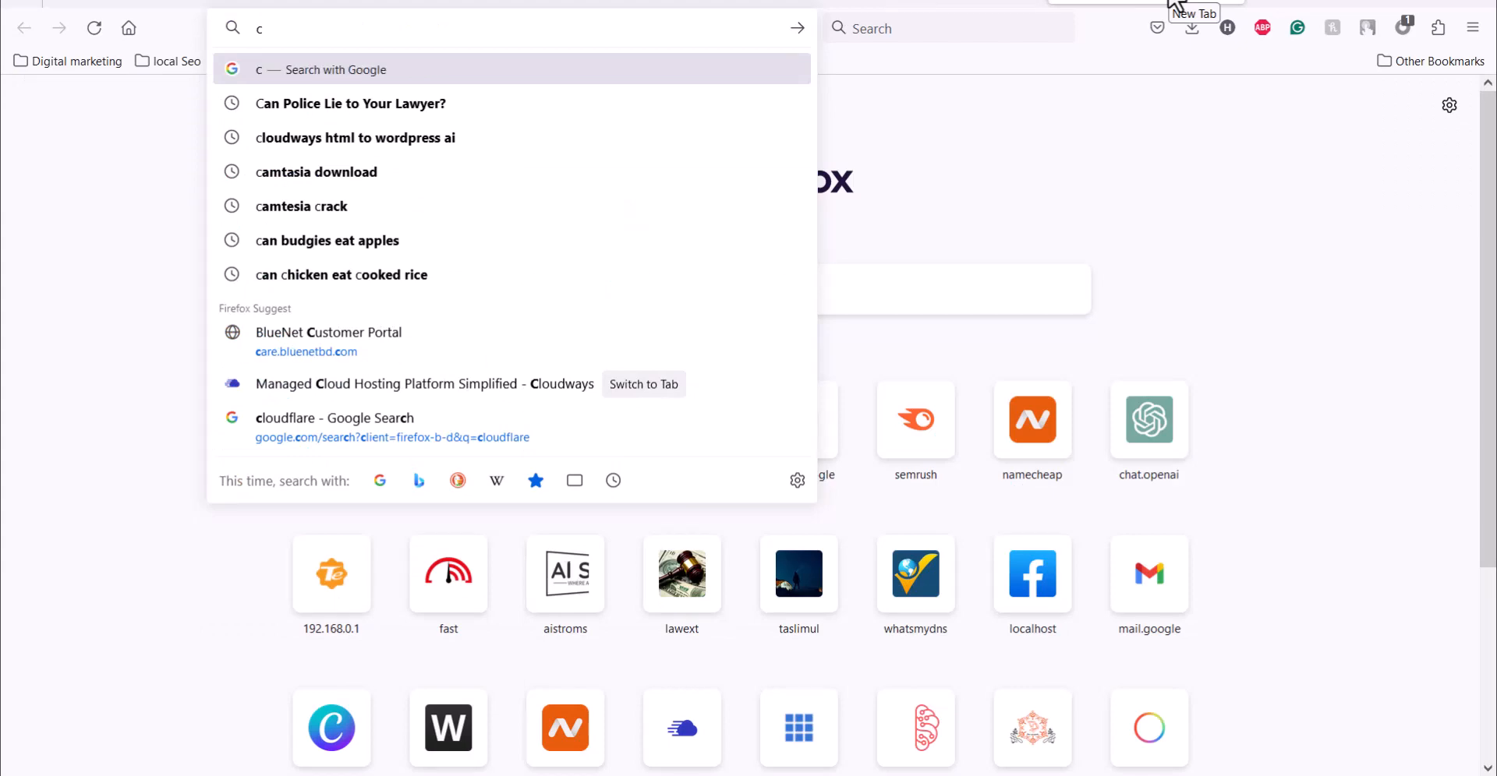
text(amerabytes.com)
key(Return)
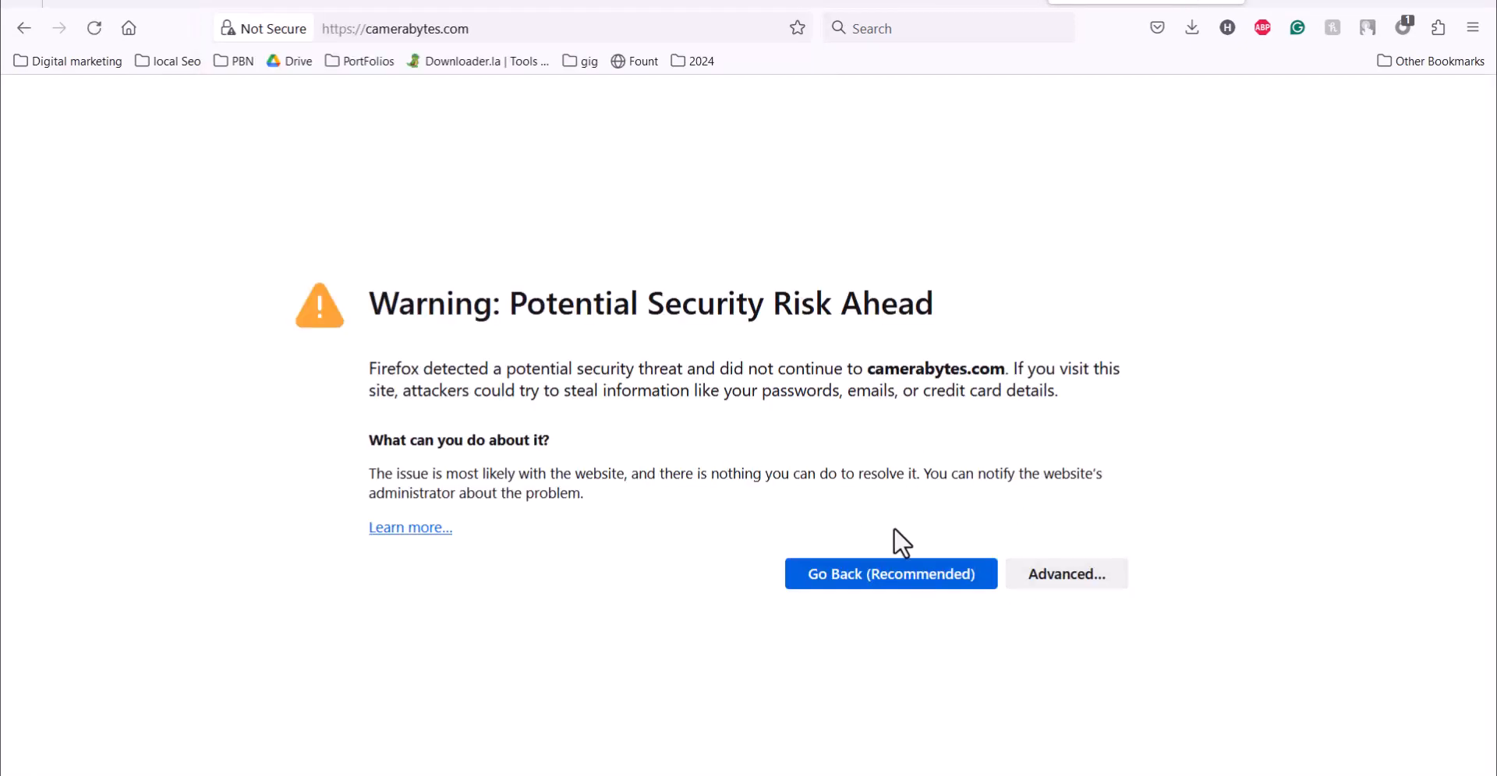
Step: Accept the certificate risk for camerabytes.com, continue to the site and select its address
click(1063, 569)
scroll(863, 727, down, 3)
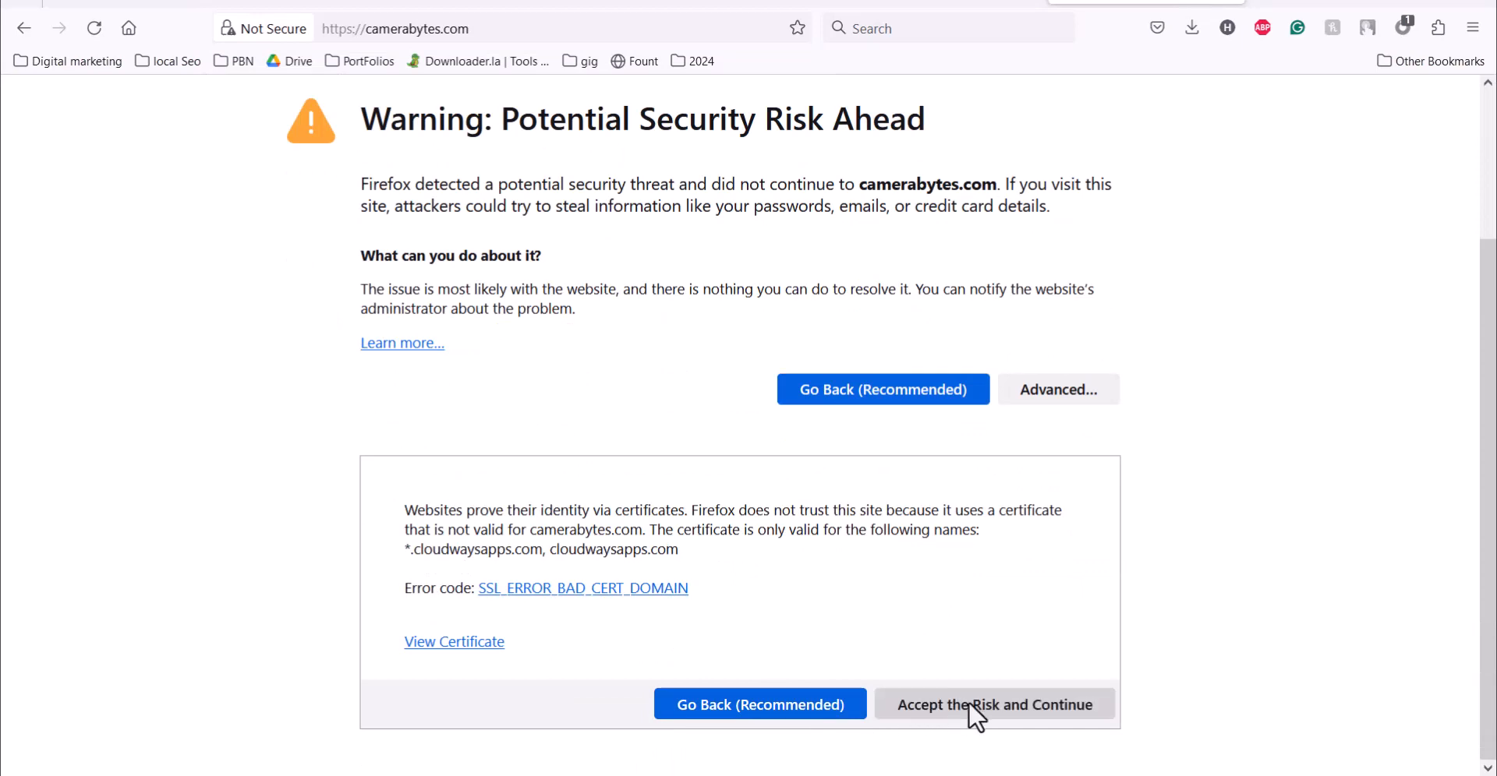
click(941, 696)
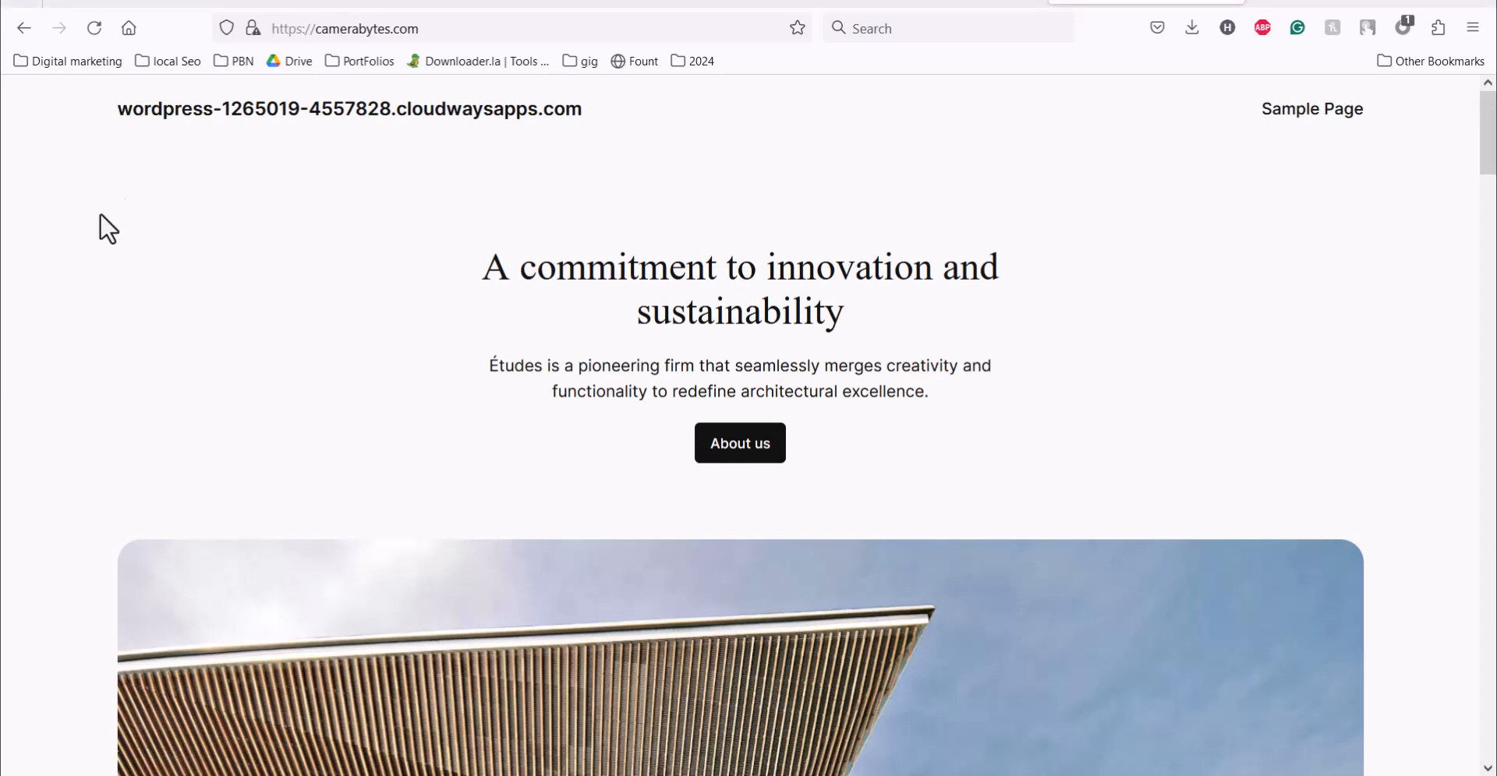
click(449, 31)
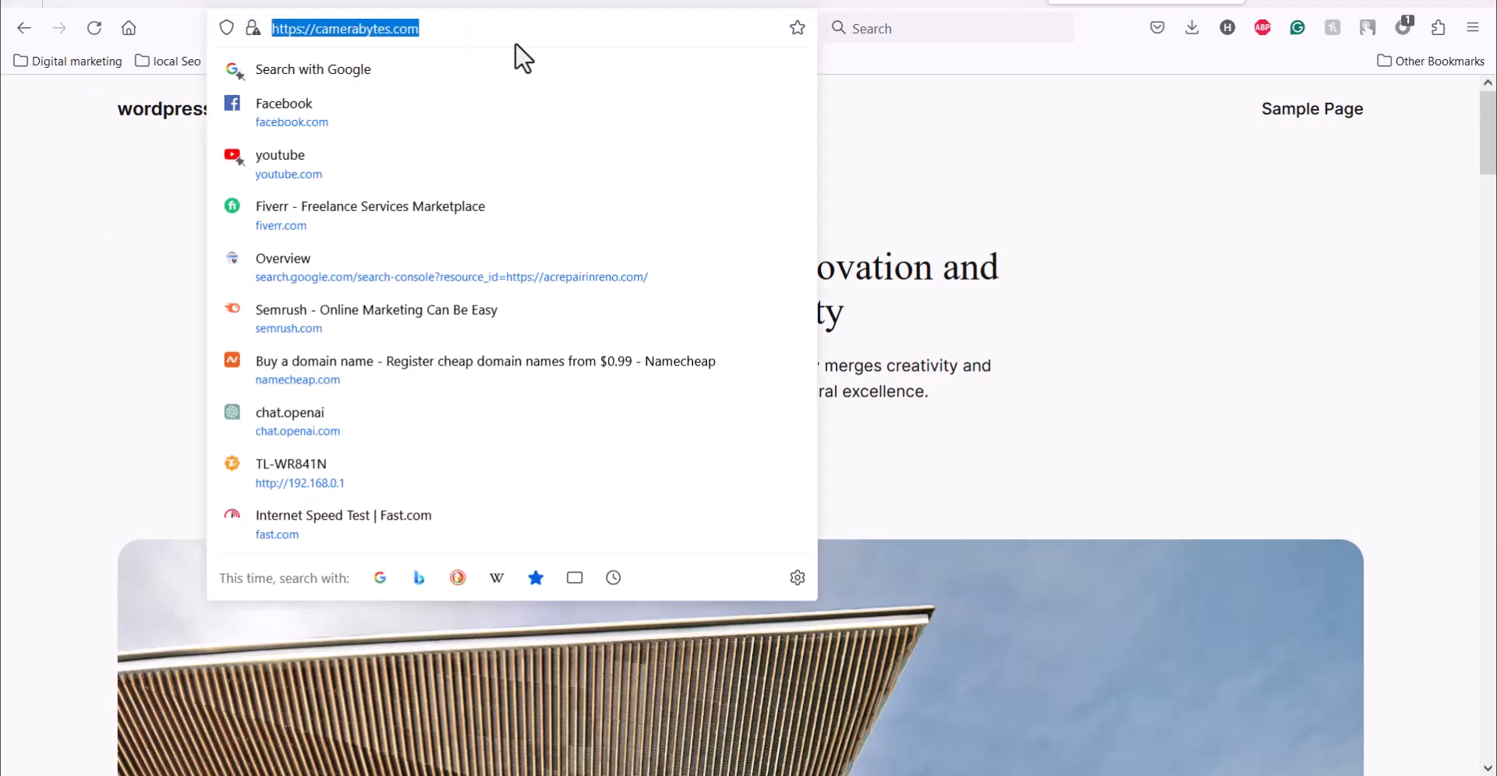
Step: Compare the site title on camerabytes.com with the temporary cloudwaysapps.com address of the WordPress admin dashboard
click(858, 207)
drag(109, 114, 254, 108)
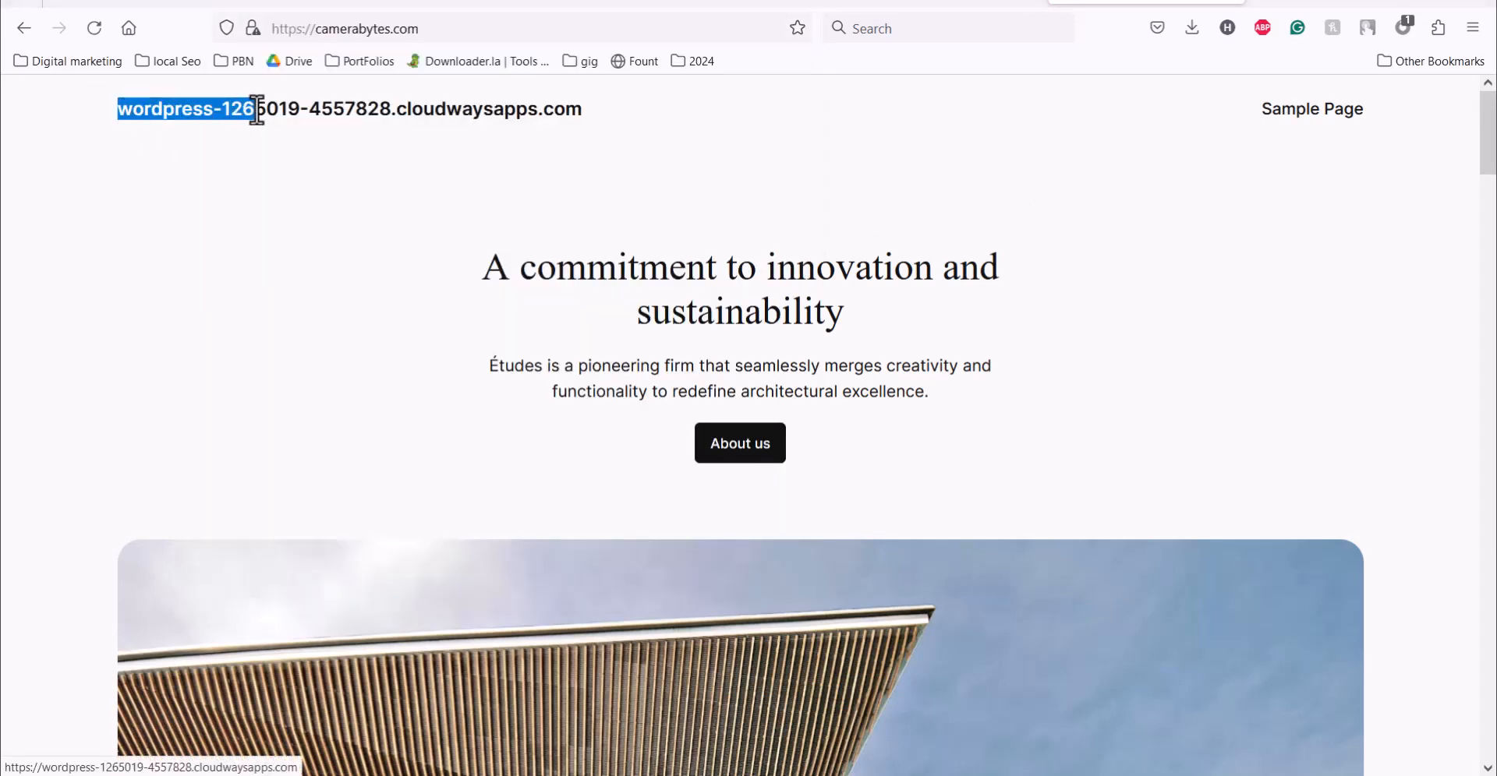
drag(413, 110, 712, 150)
click(588, 2)
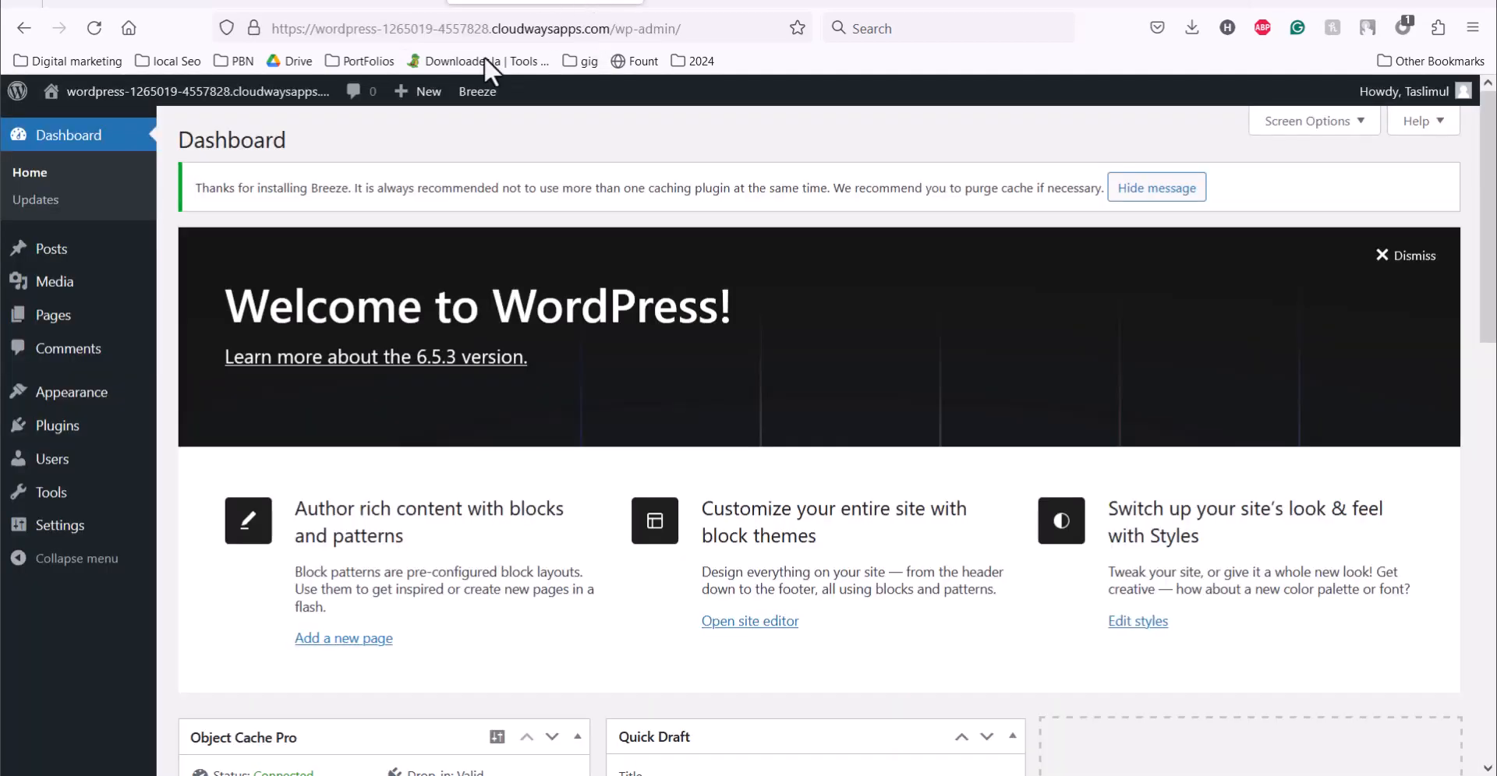
drag(323, 30, 402, 33)
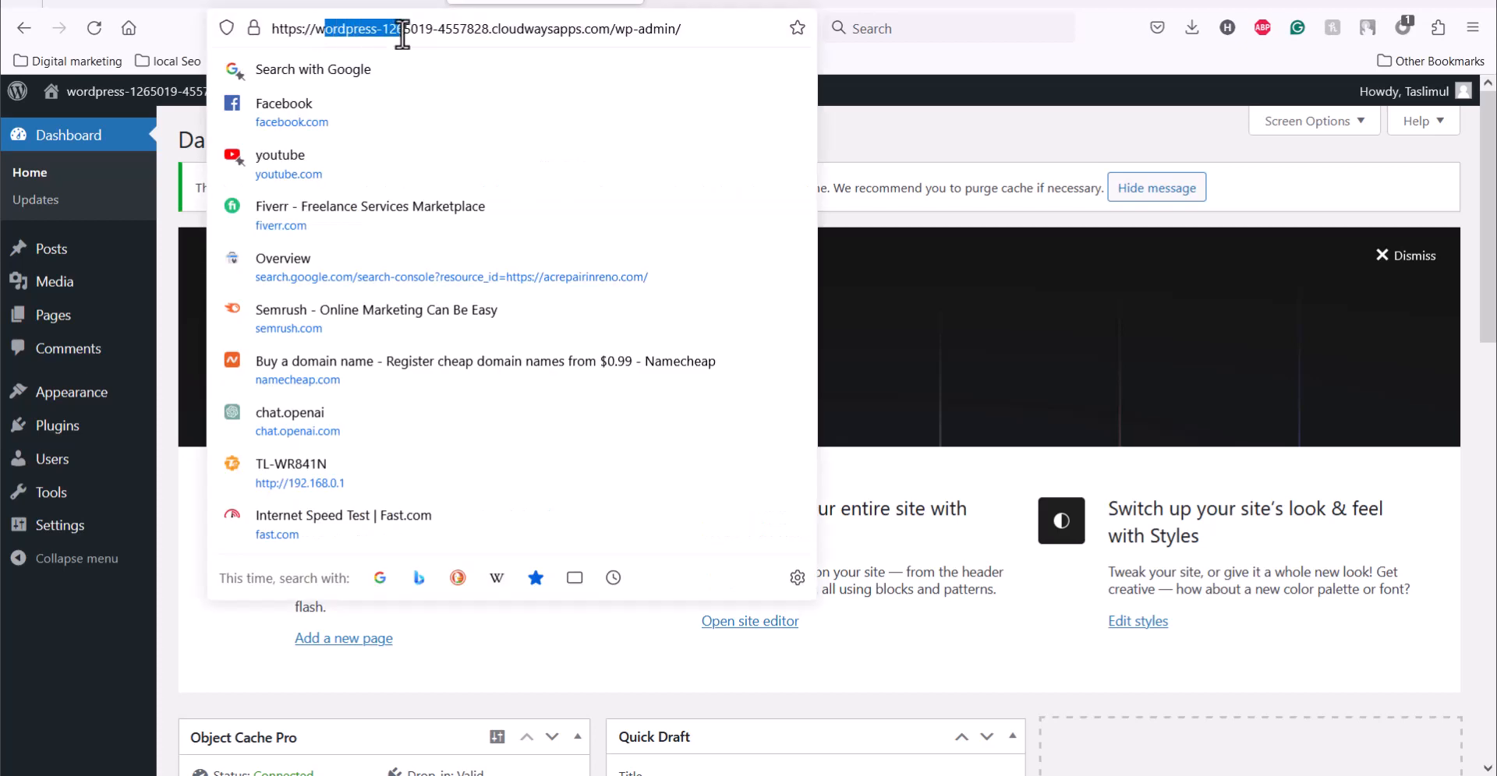
click(586, 31)
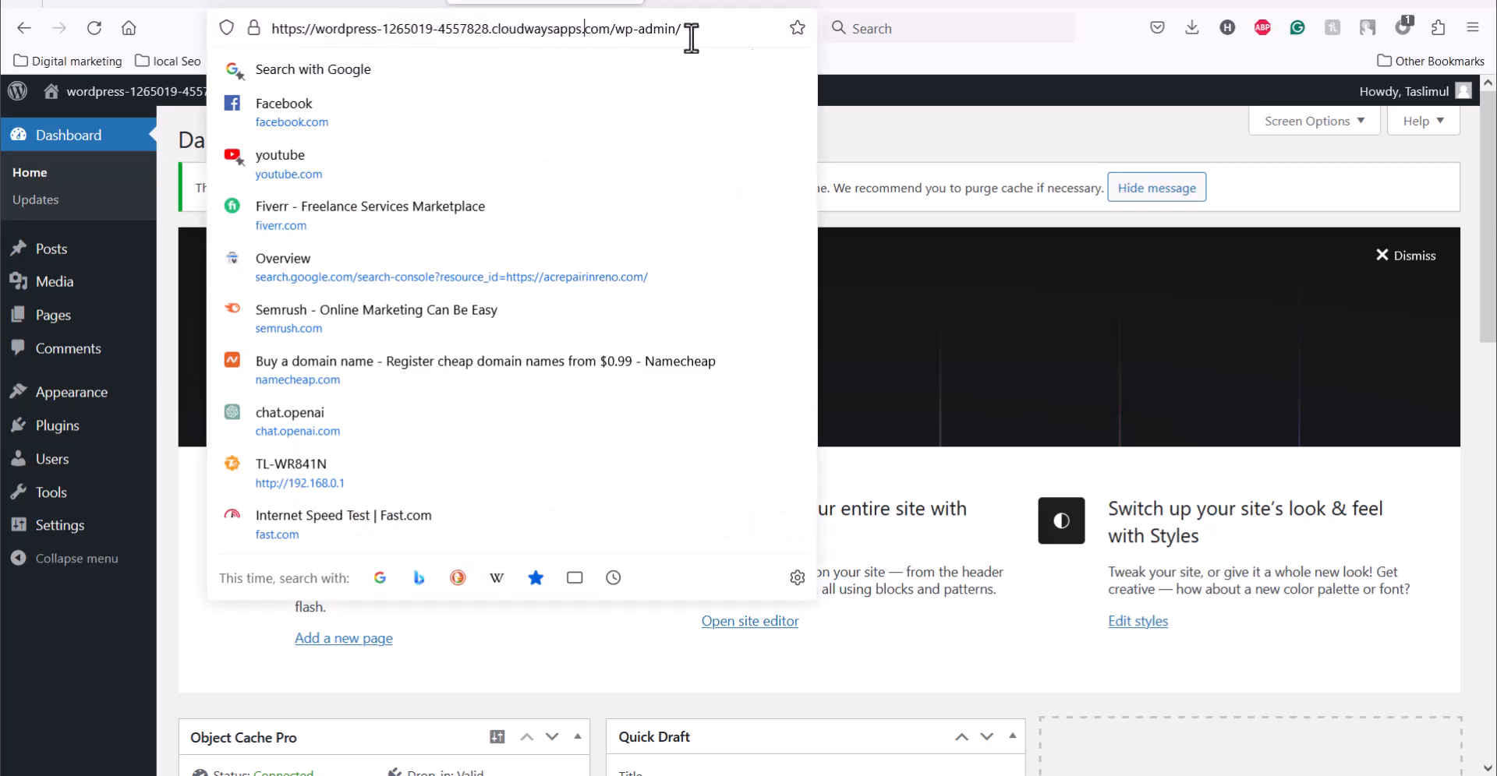
click(961, 149)
Step: Return to the camerabytes.com site and select the domain name in its address
click(1135, 3)
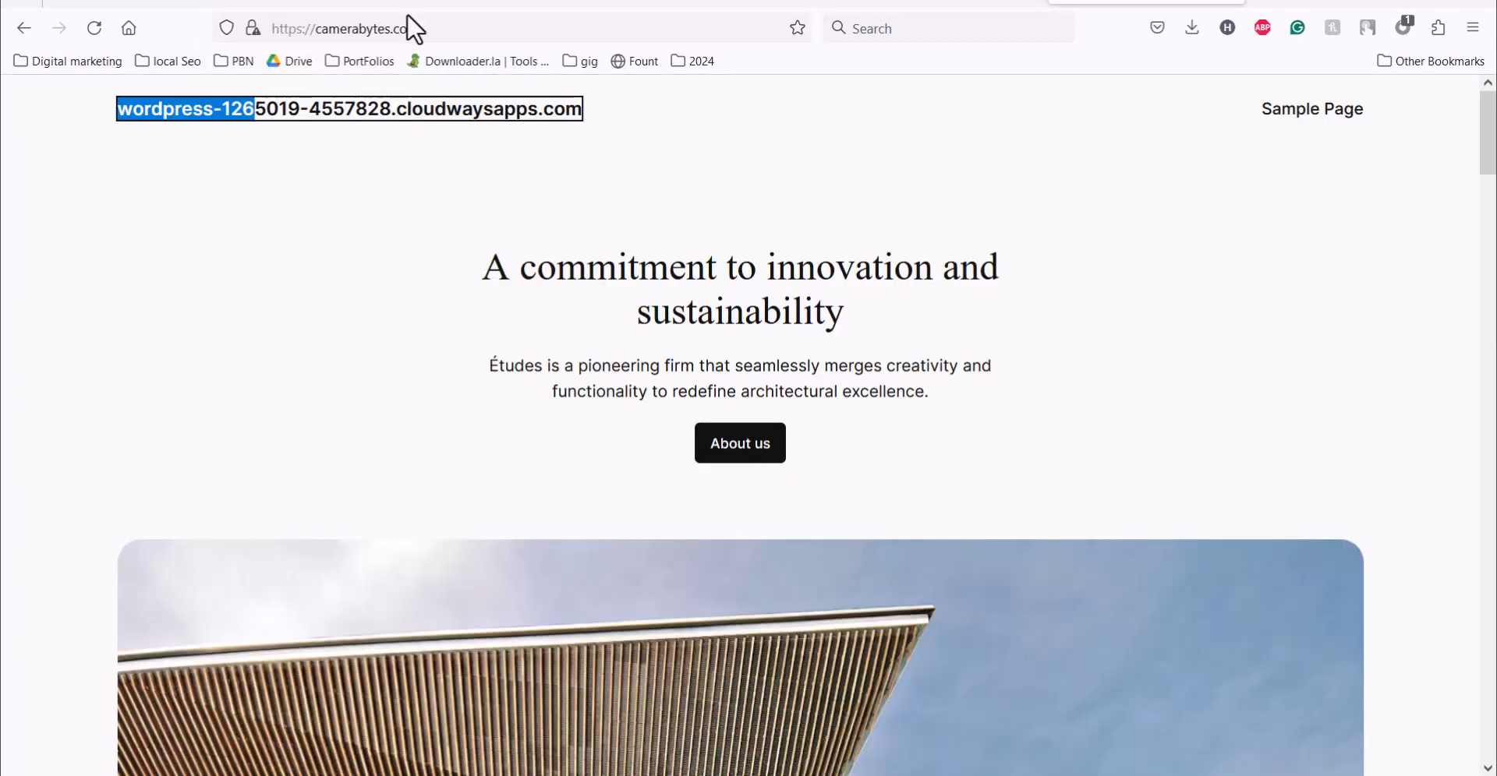
drag(448, 28, 331, 31)
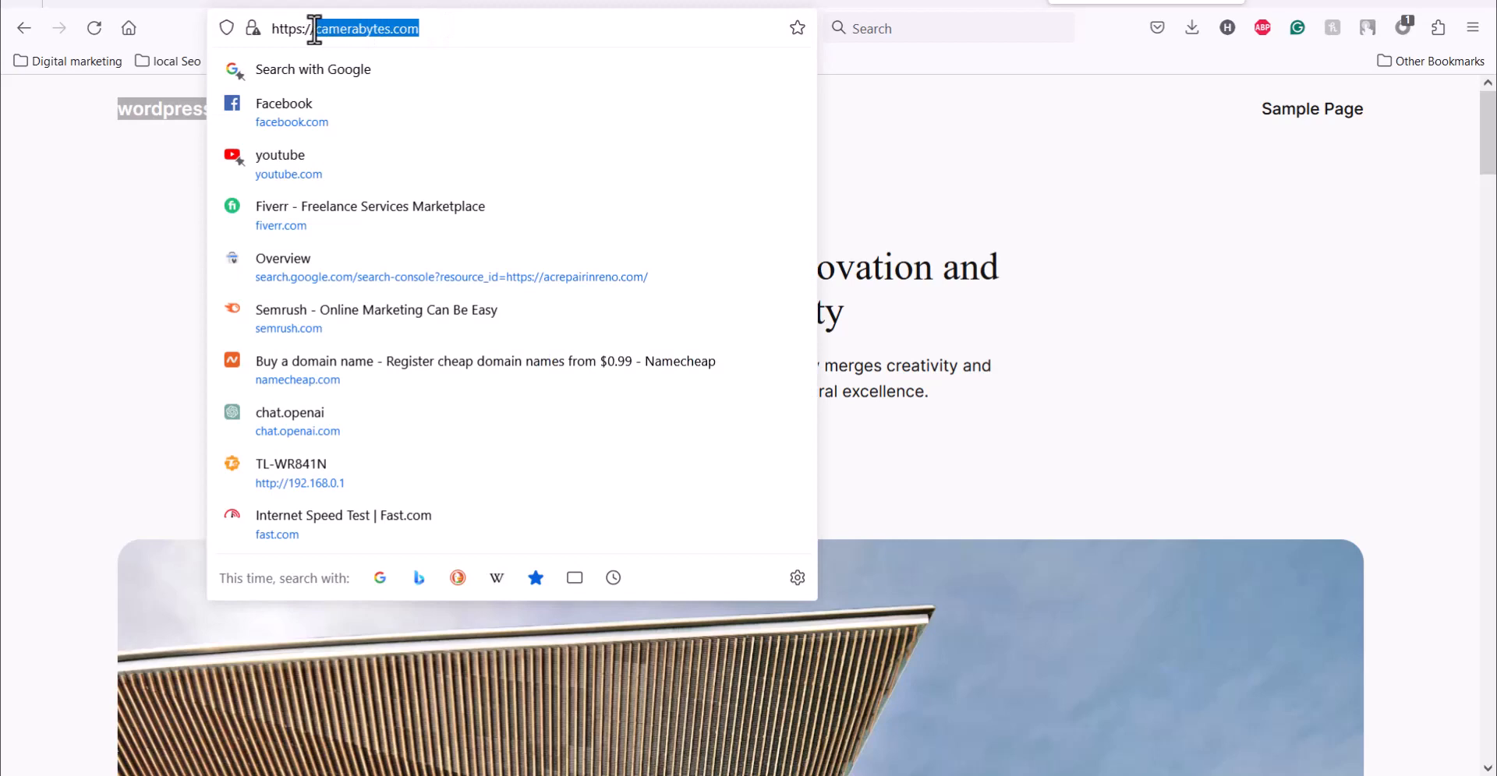
click(452, 28)
drag(418, 28, 317, 29)
Step: Rerun the A record propagation check for camerabytes.com on whatsmydns.net and examine the IP addresses listed for Boston, Burnaby and Paterna de Rivera
click(914, 4)
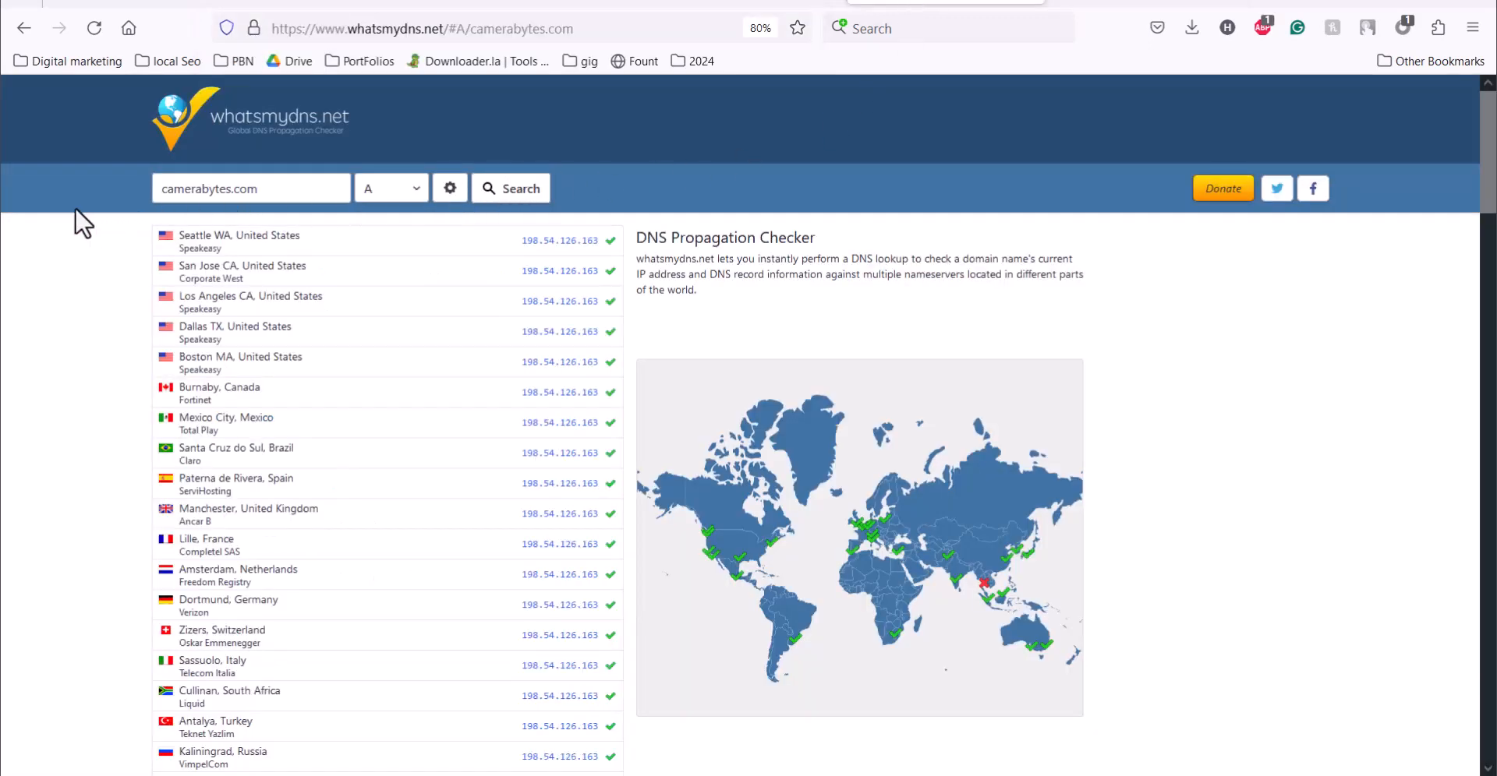
click(516, 188)
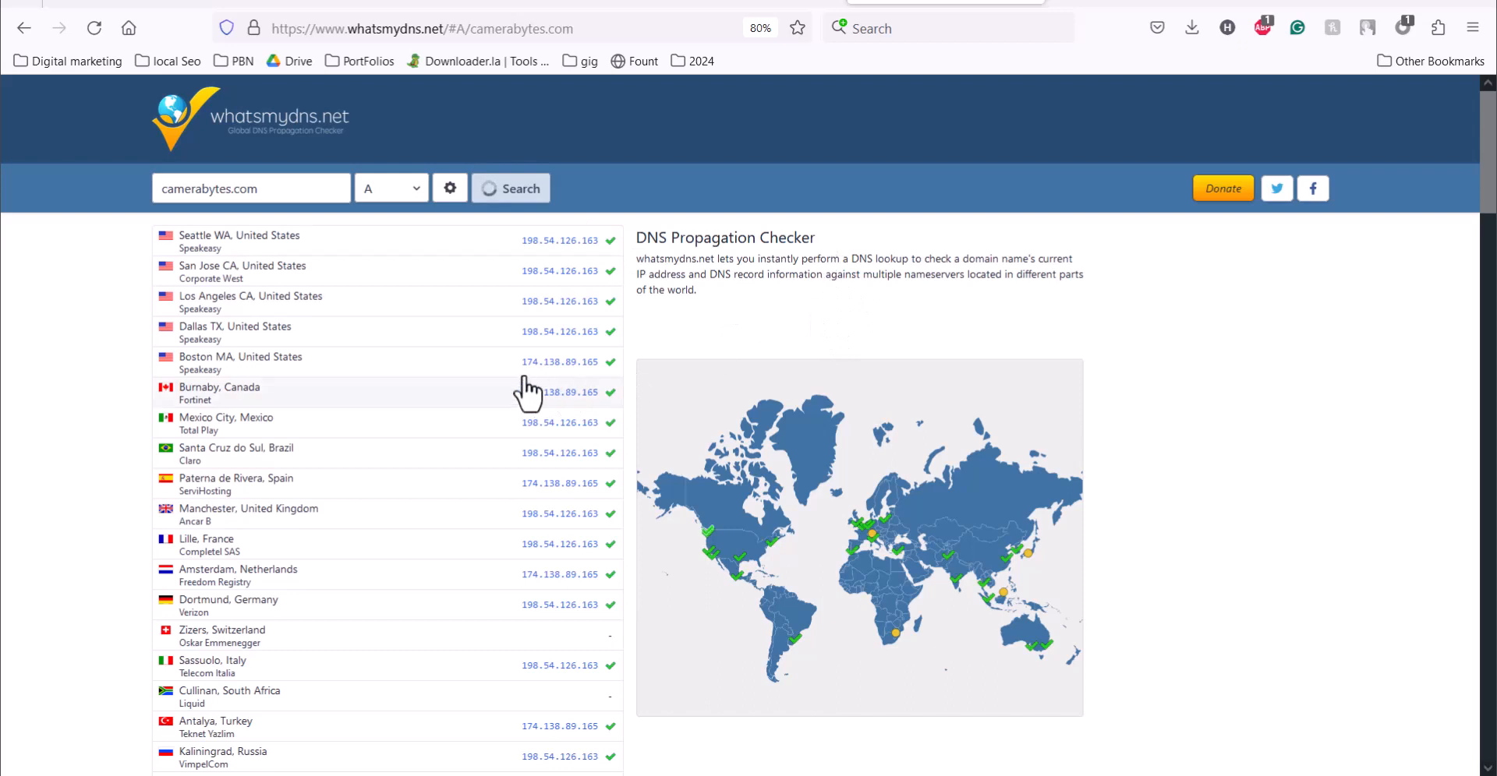
drag(513, 372, 615, 400)
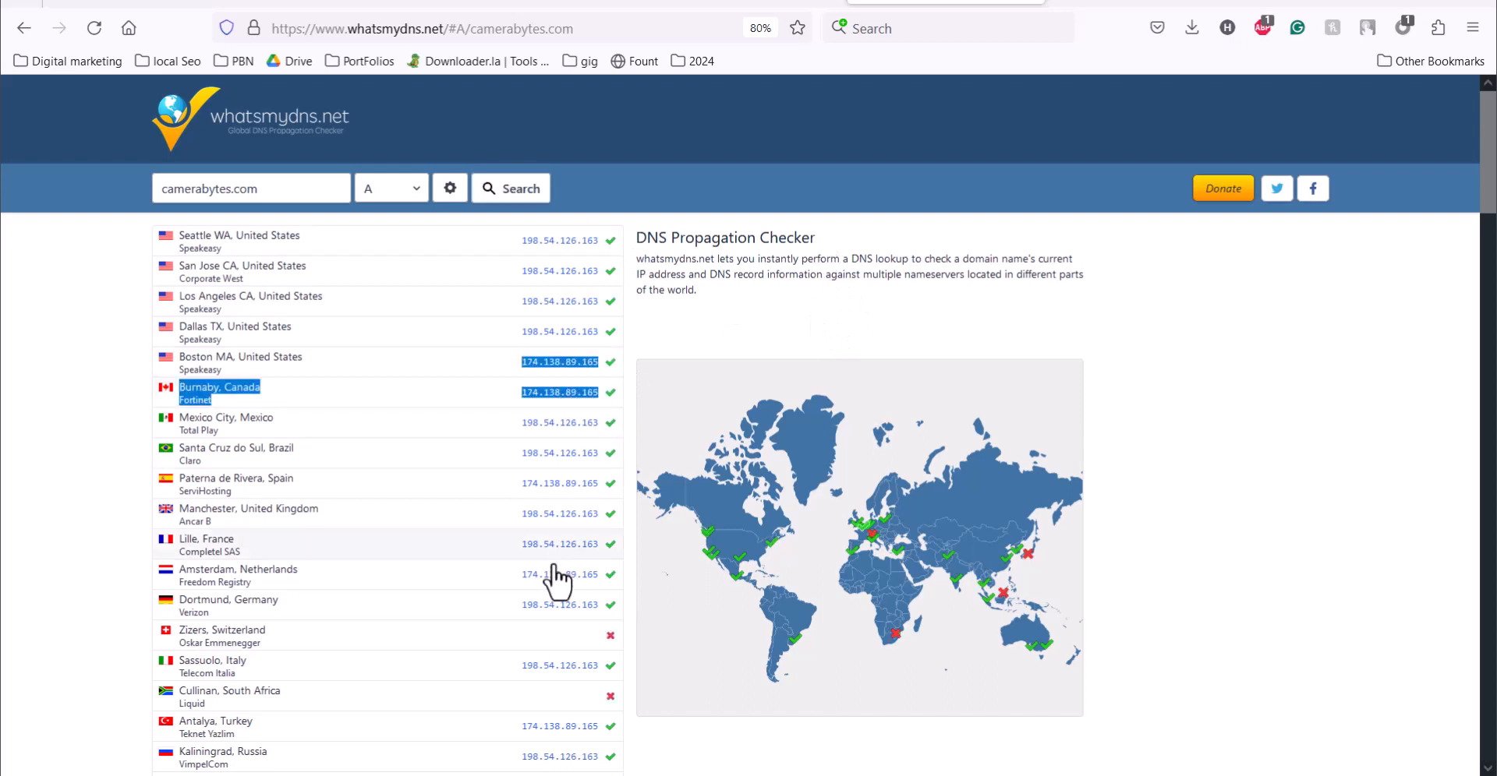
drag(516, 487, 608, 503)
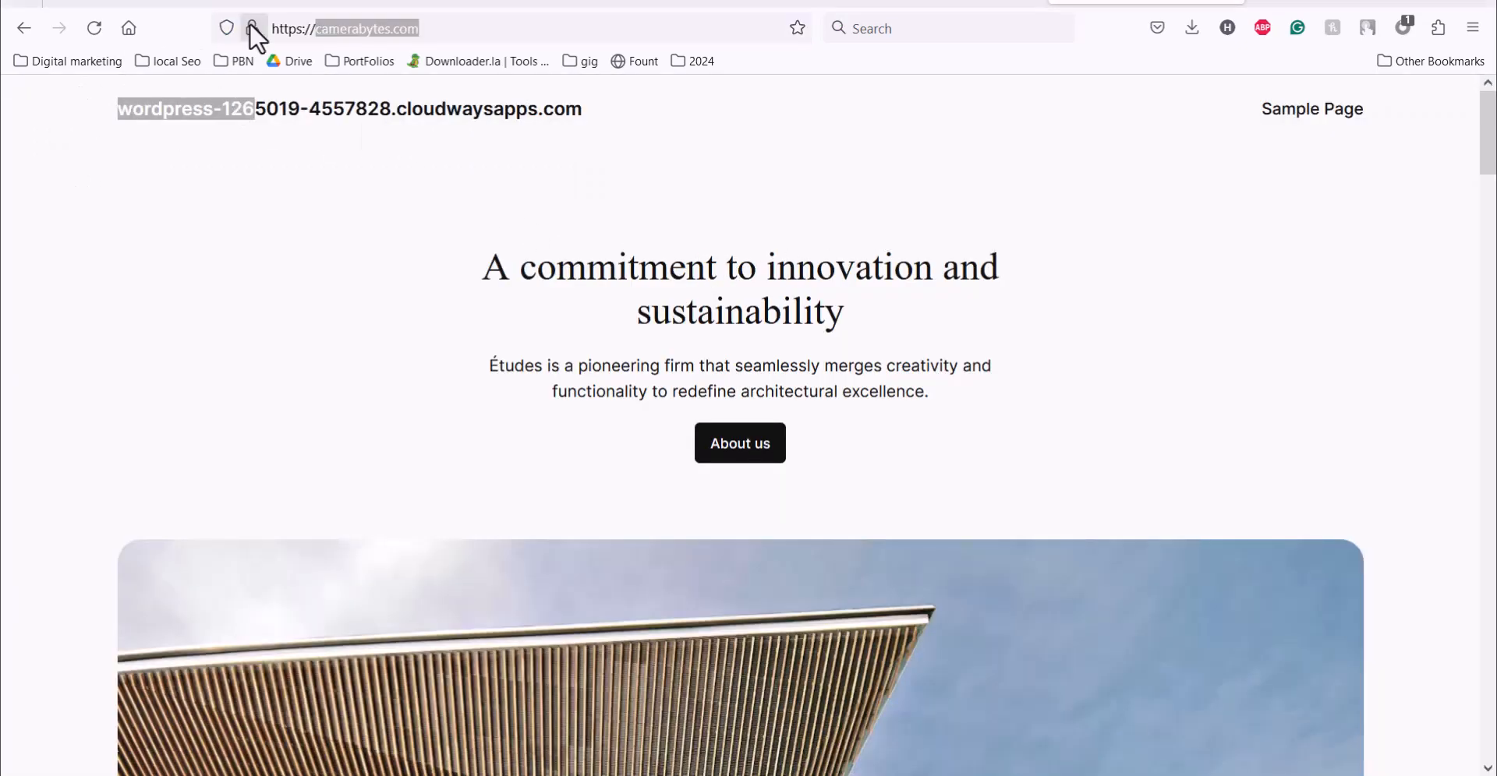
Step: Return to the camerabytes.com site, view its connection security information and reload the page
click(251, 28)
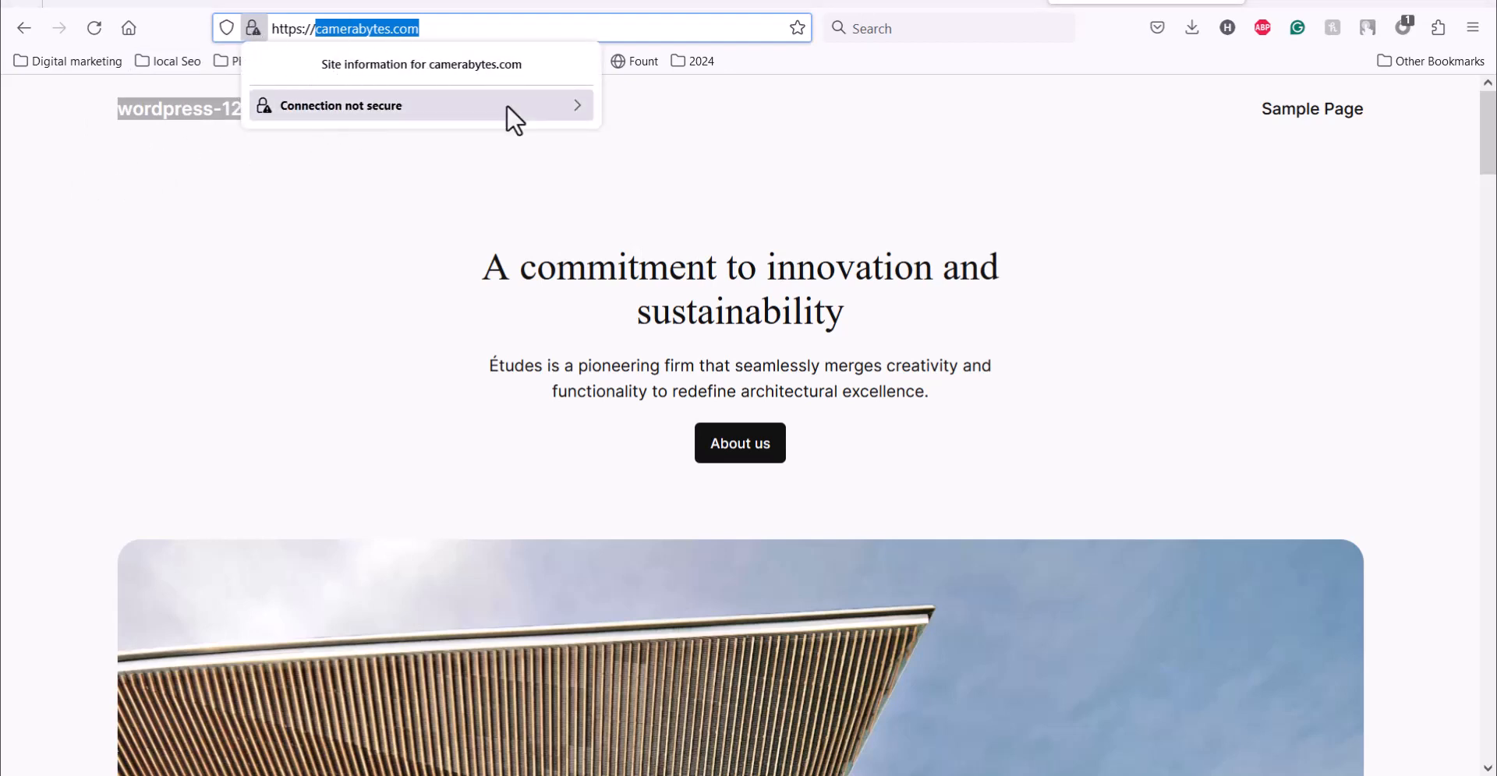
click(700, 233)
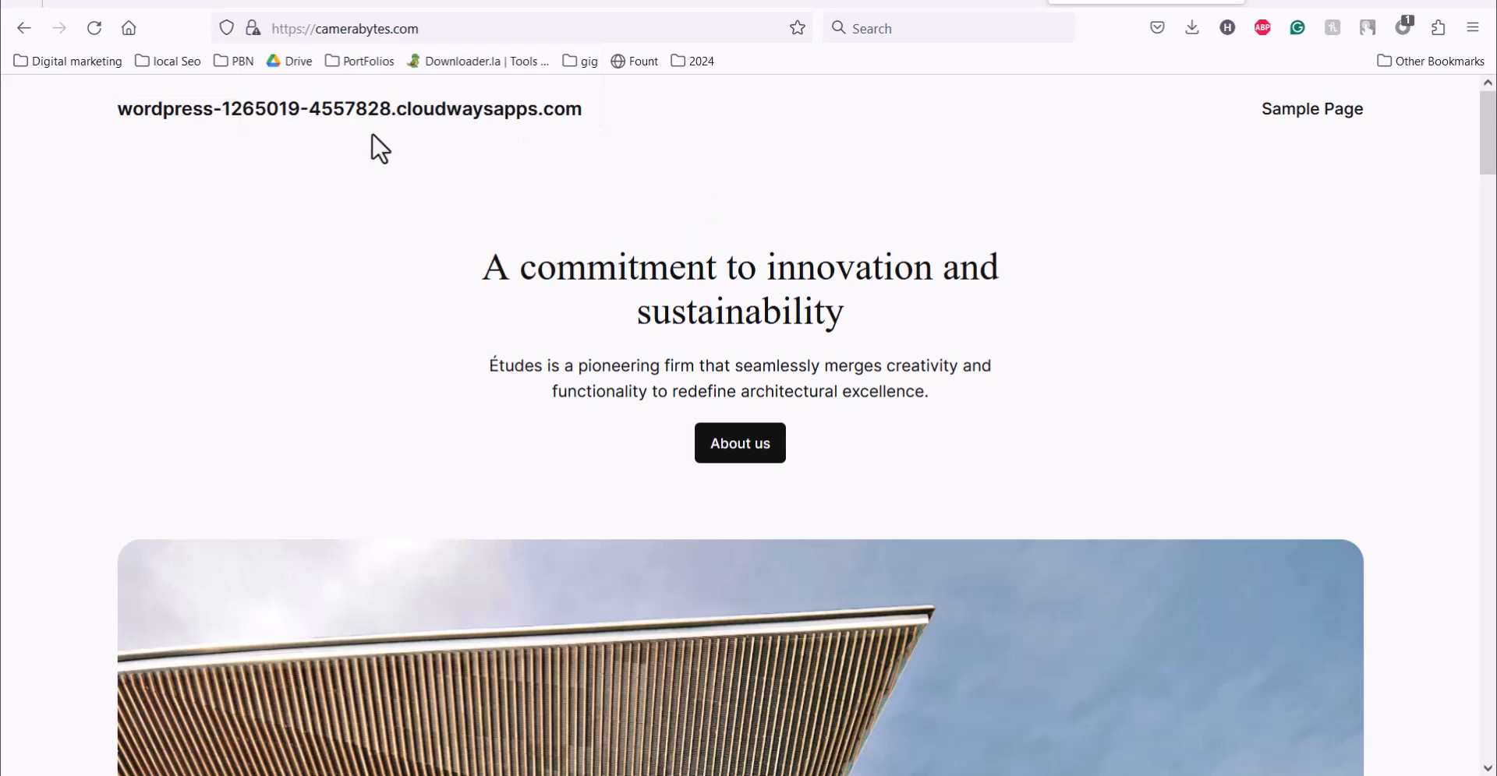
click(94, 28)
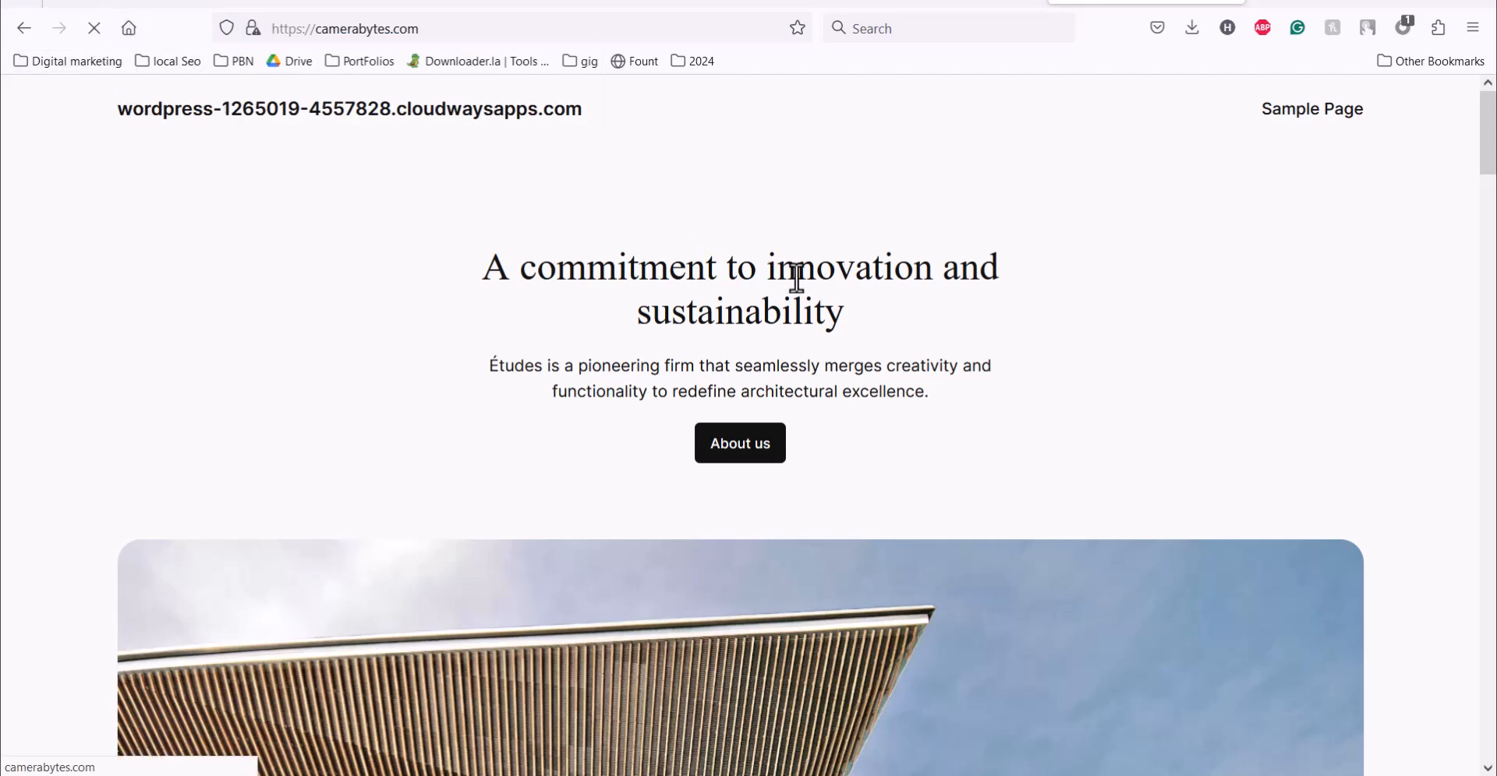